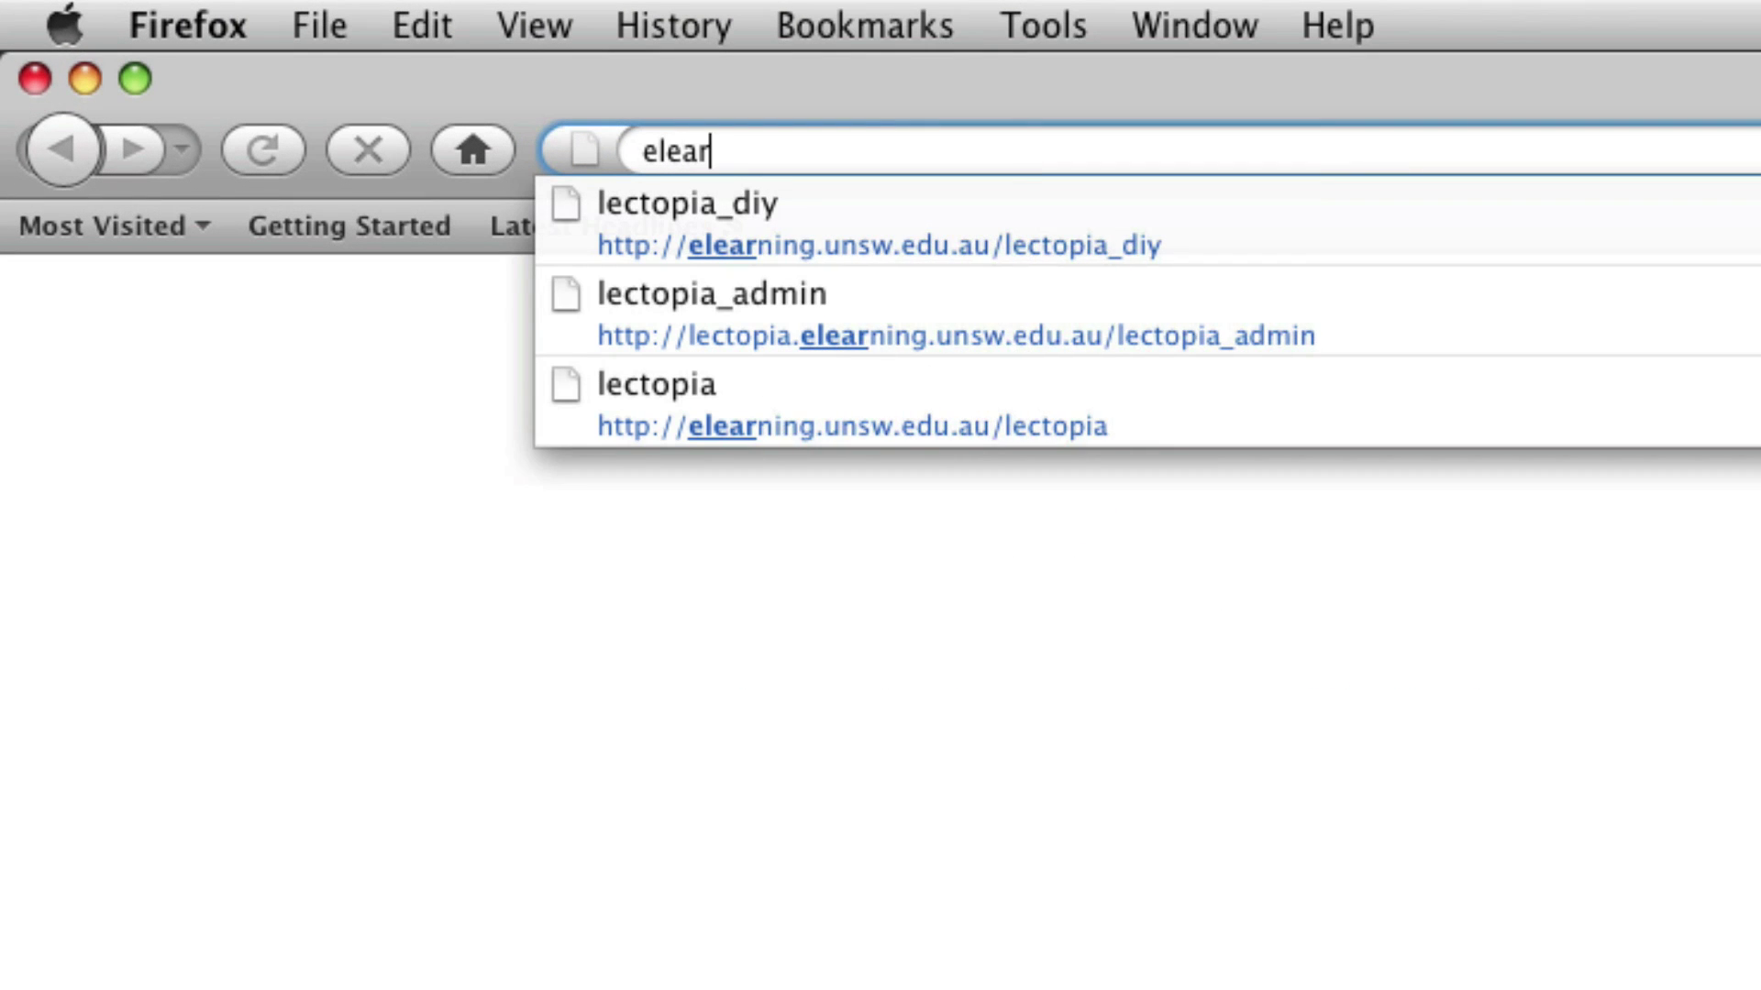
Step: Load elearning.unsw.edu.au/lectopia_diy in Firefox to reach the Lectopia login page
text(uns)
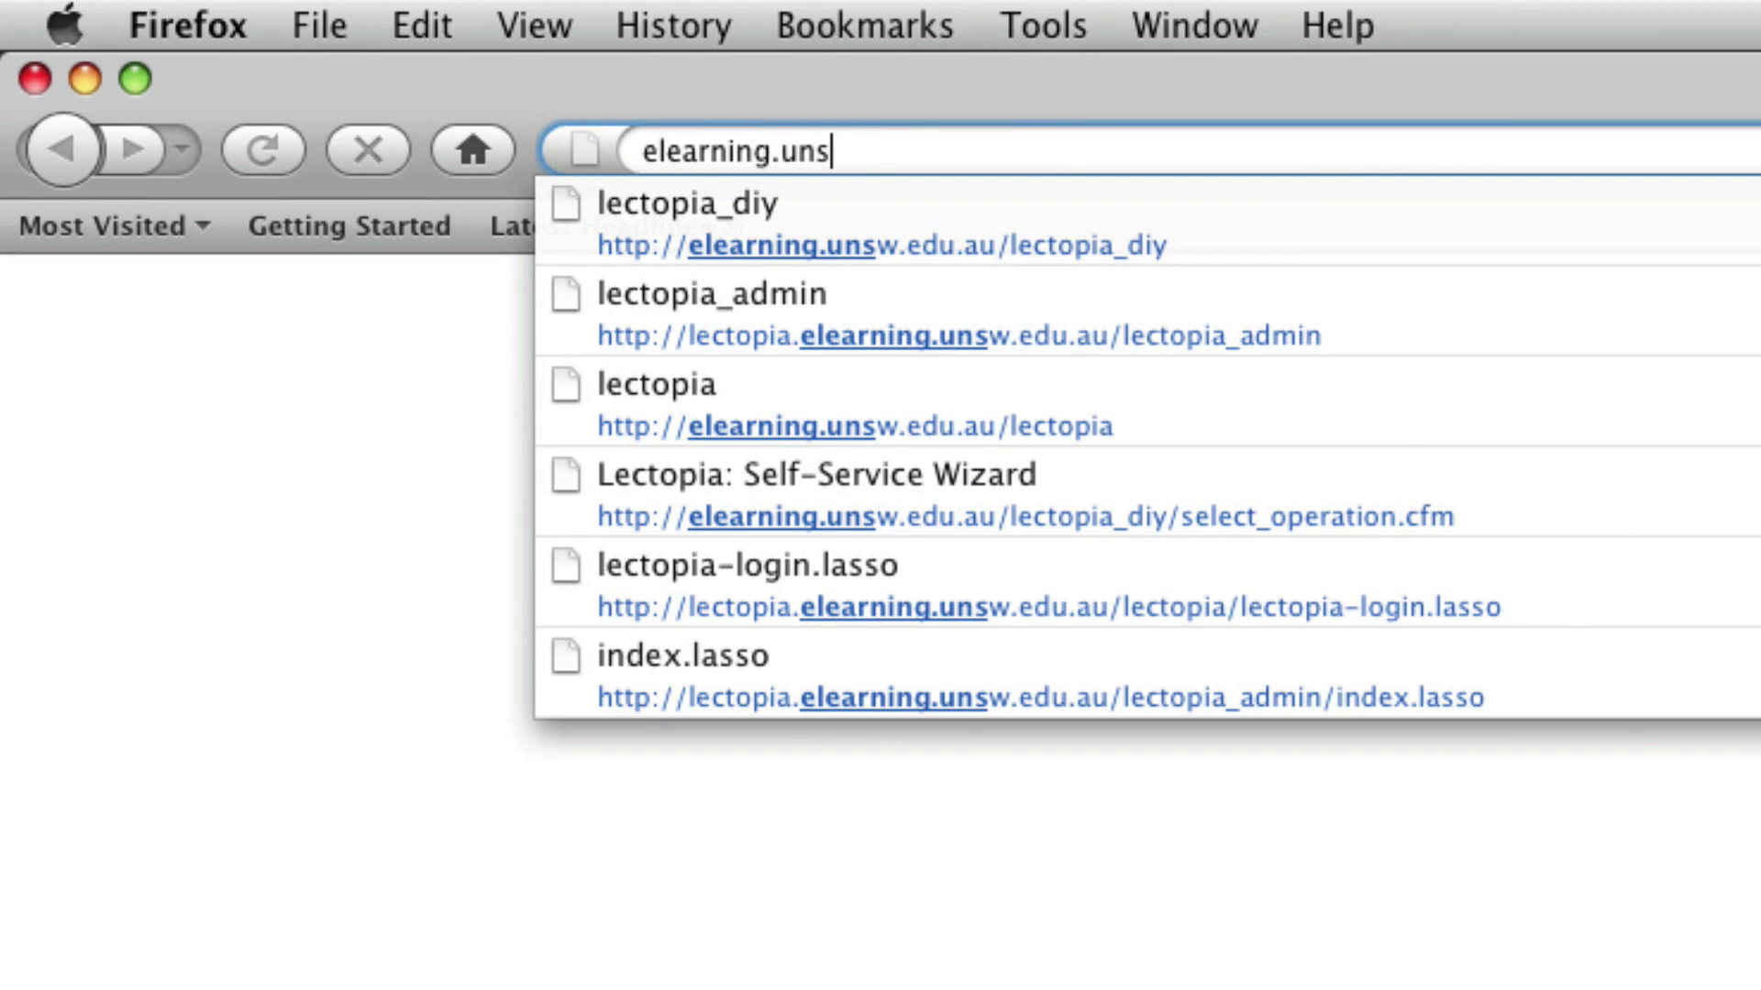
text(w.edu.au/)
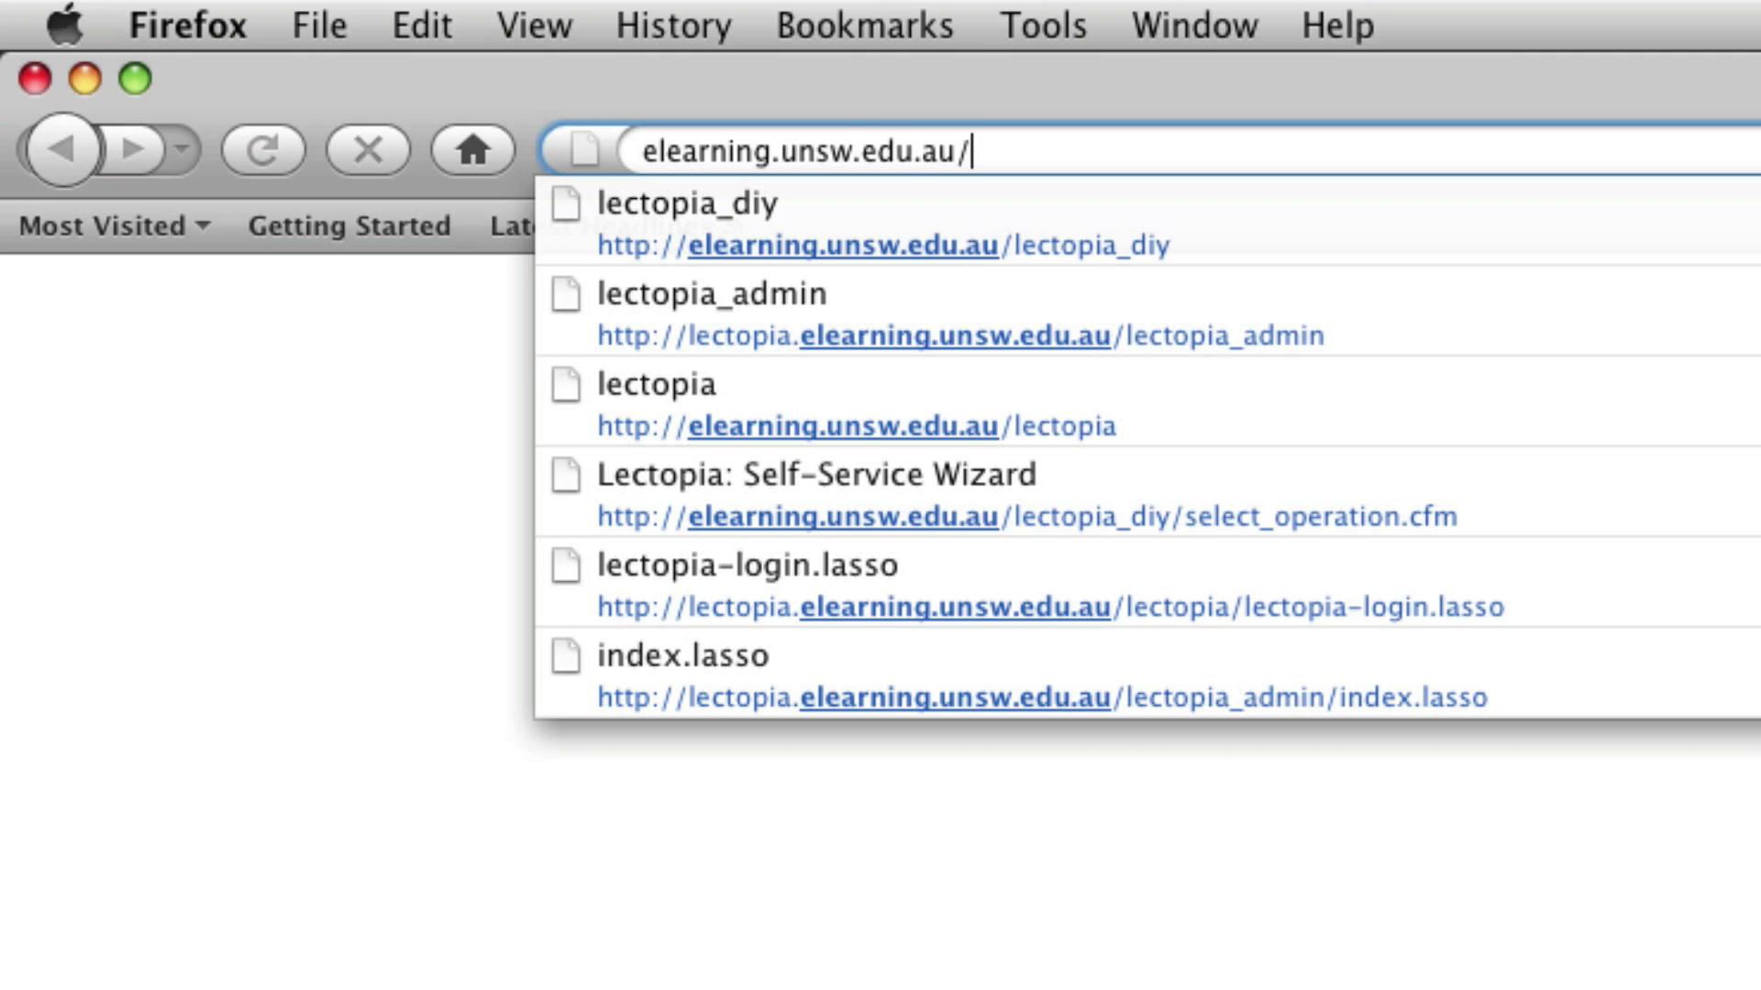
text(lectopia_di)
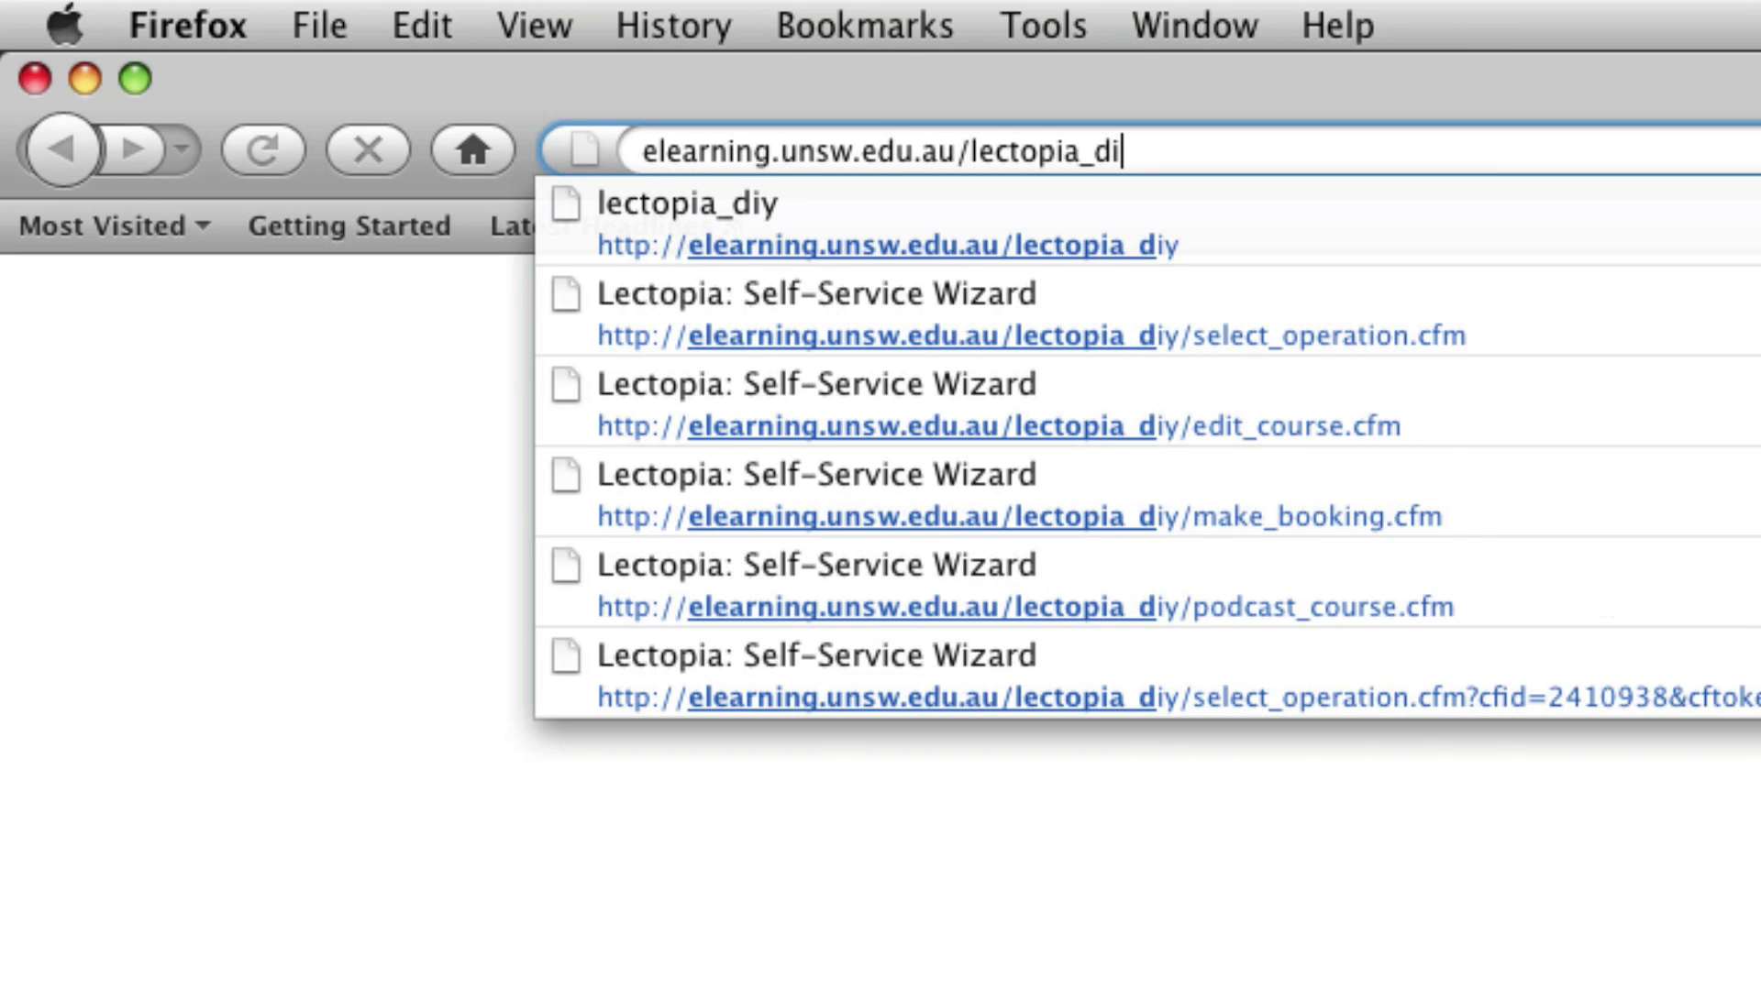
text(y)
key(Return)
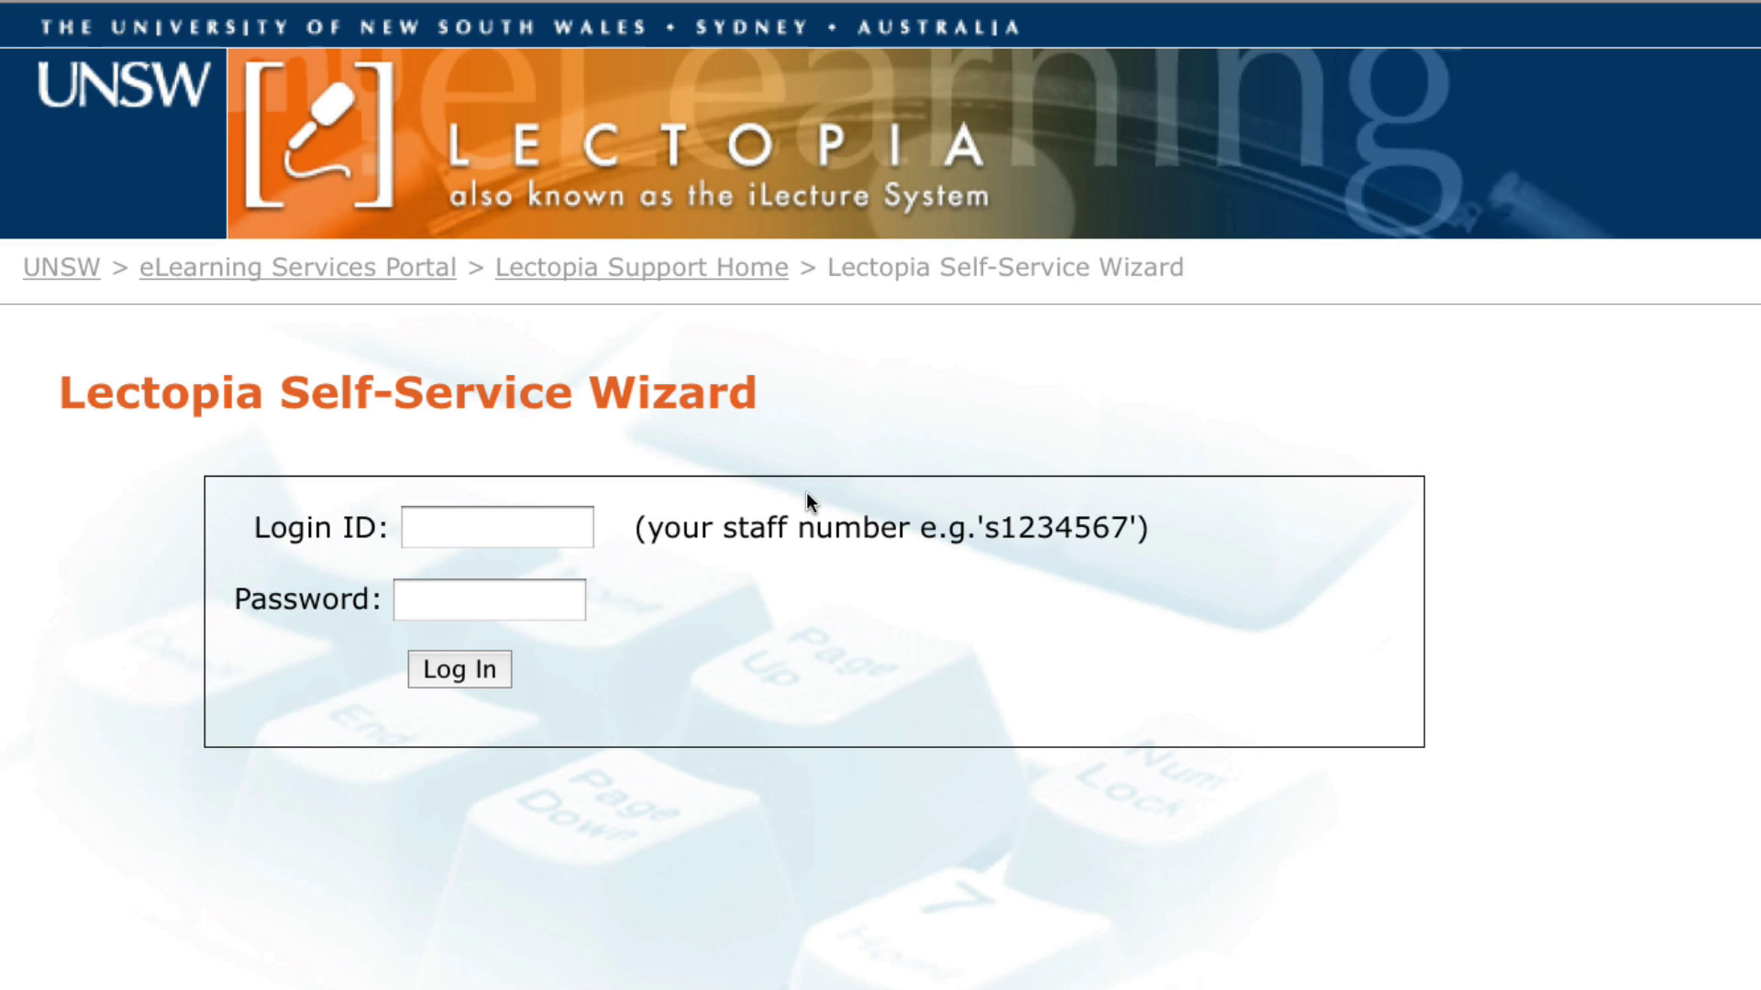
Step: Sign in to Lectopia with the staff login ID and account password
click(576, 520)
text(s)
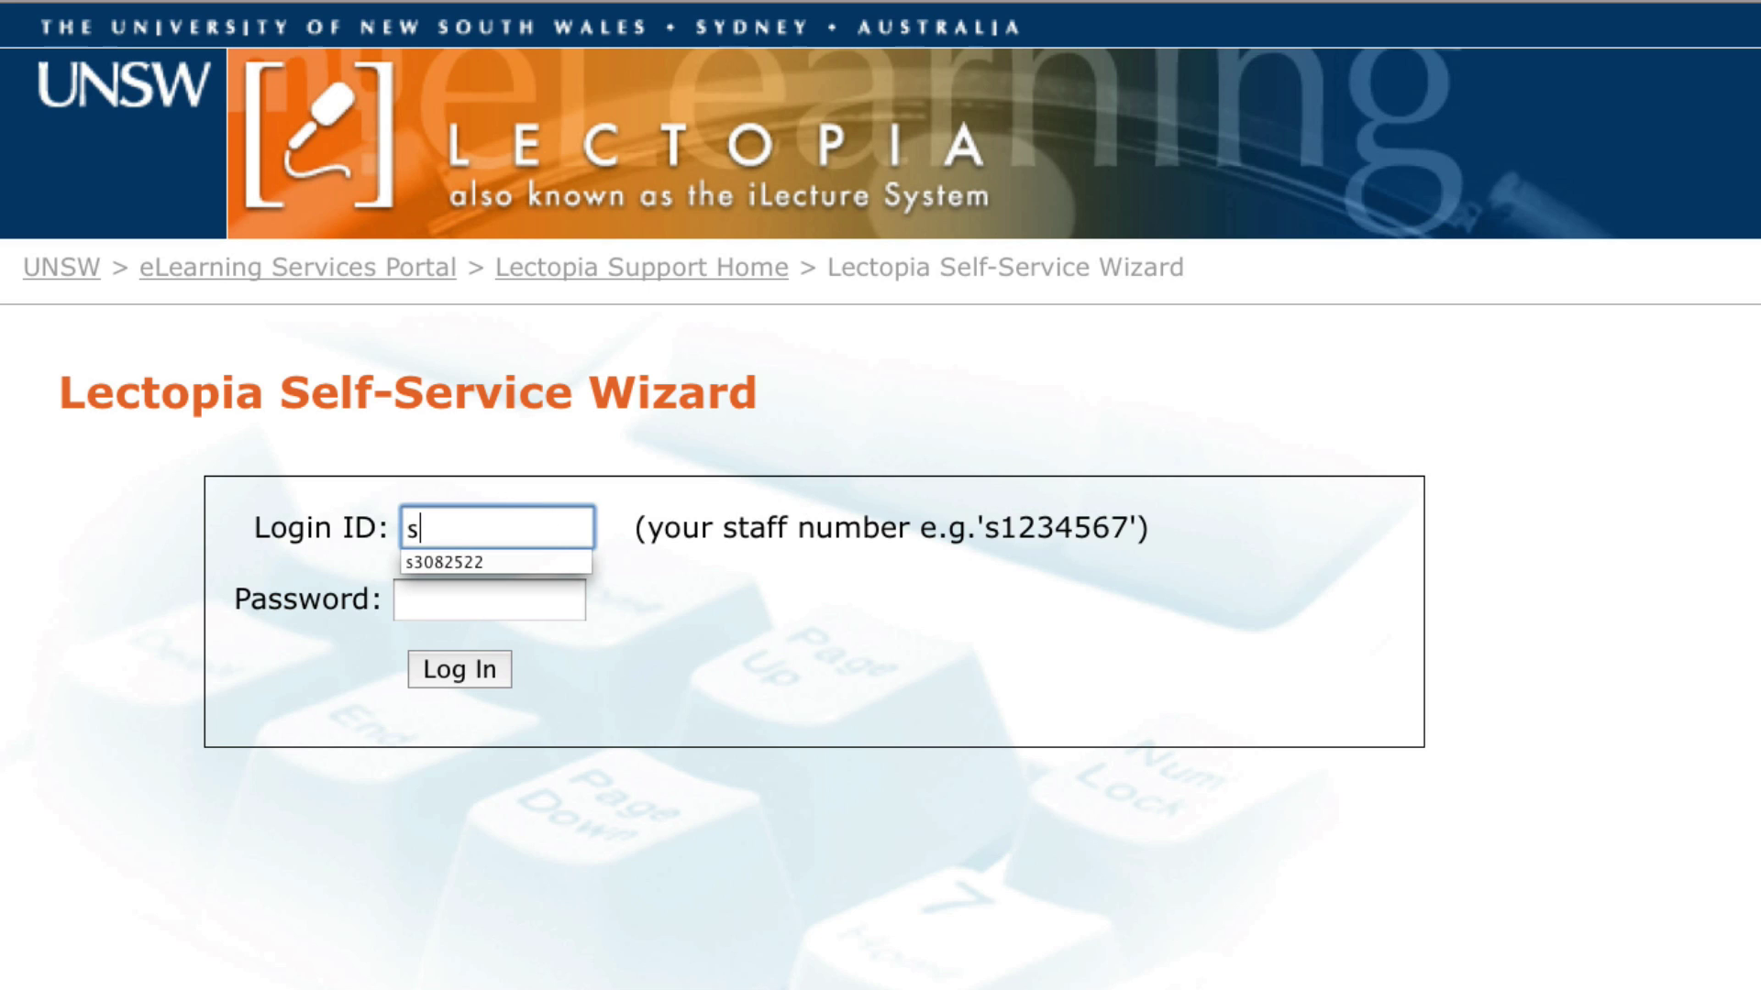
text(3082522)
key(Tab)
text(••)
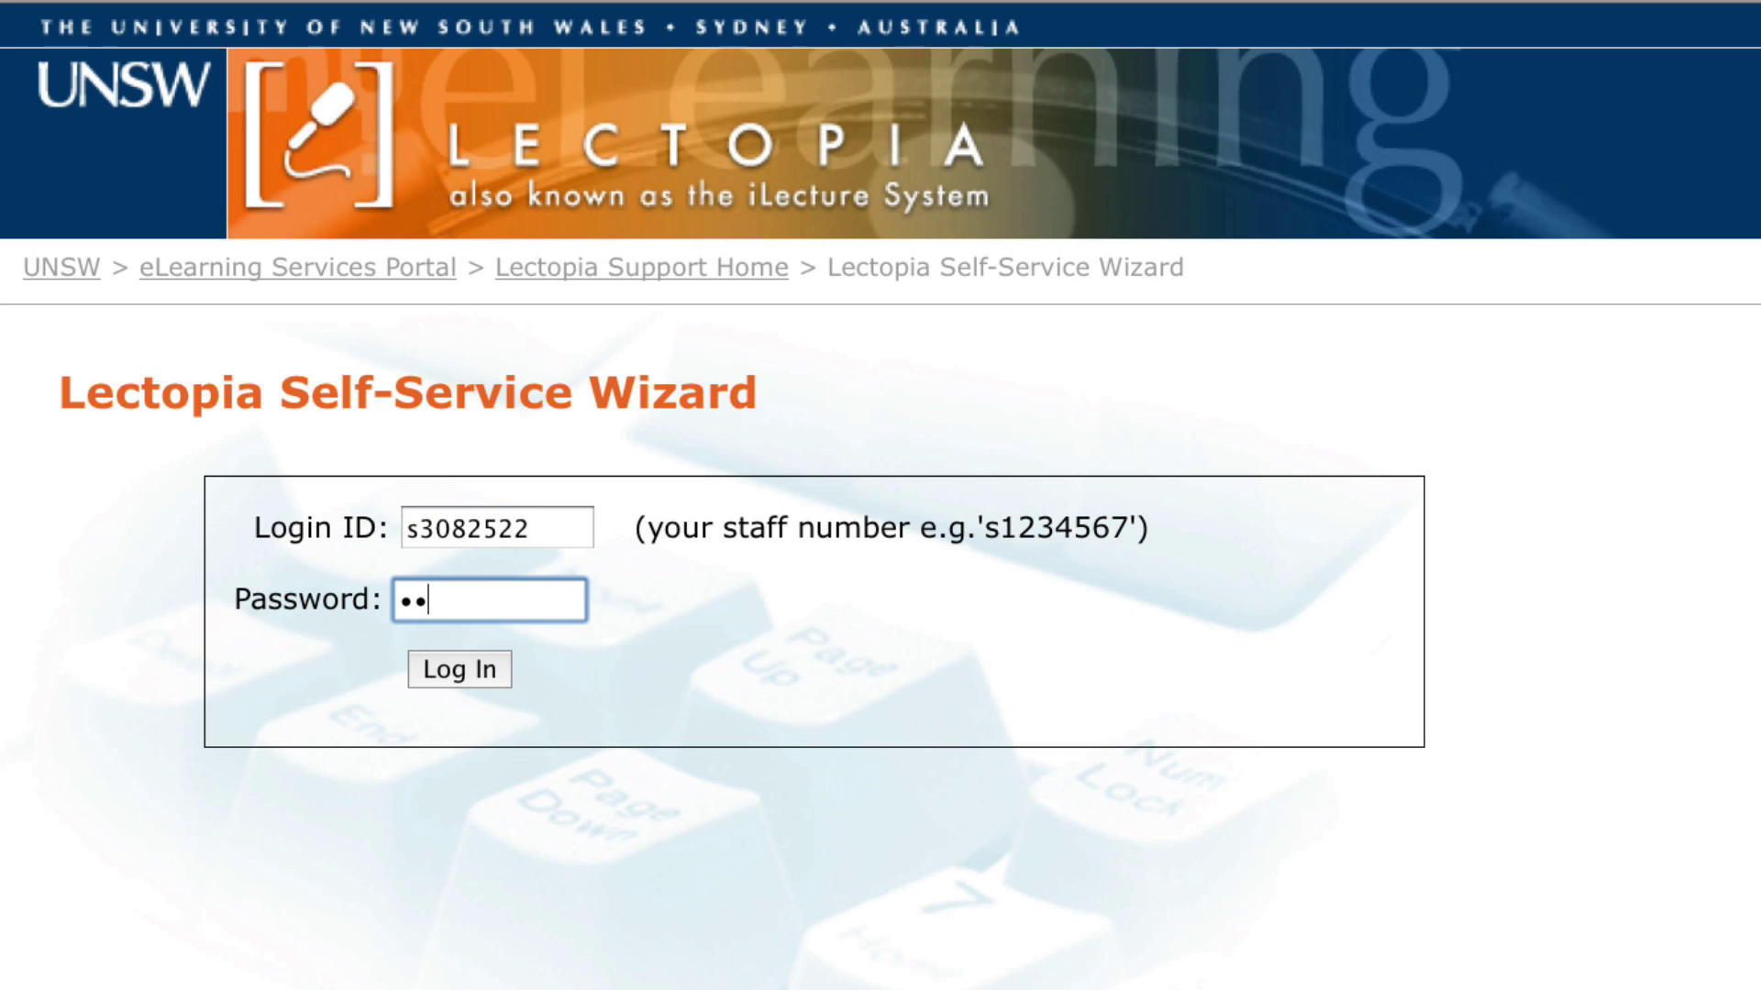
text(•••••••)
key(Return)
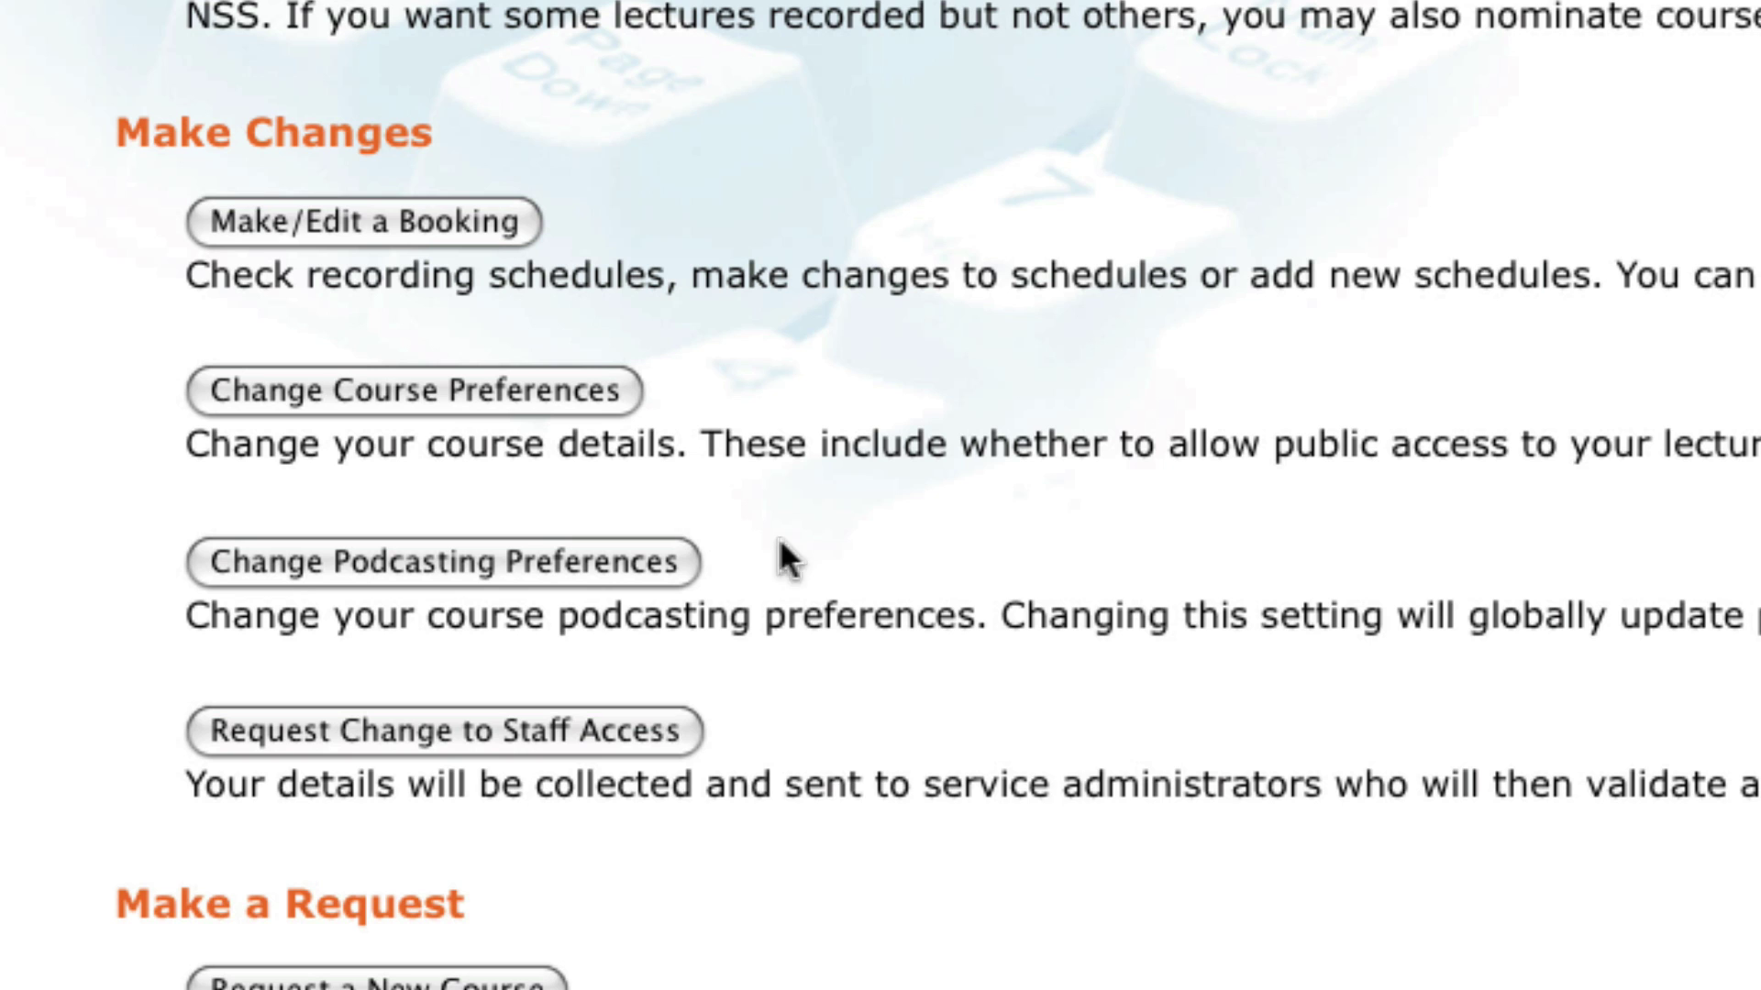
Step: View the course preferences for miketest – Mike Test Course
click(449, 403)
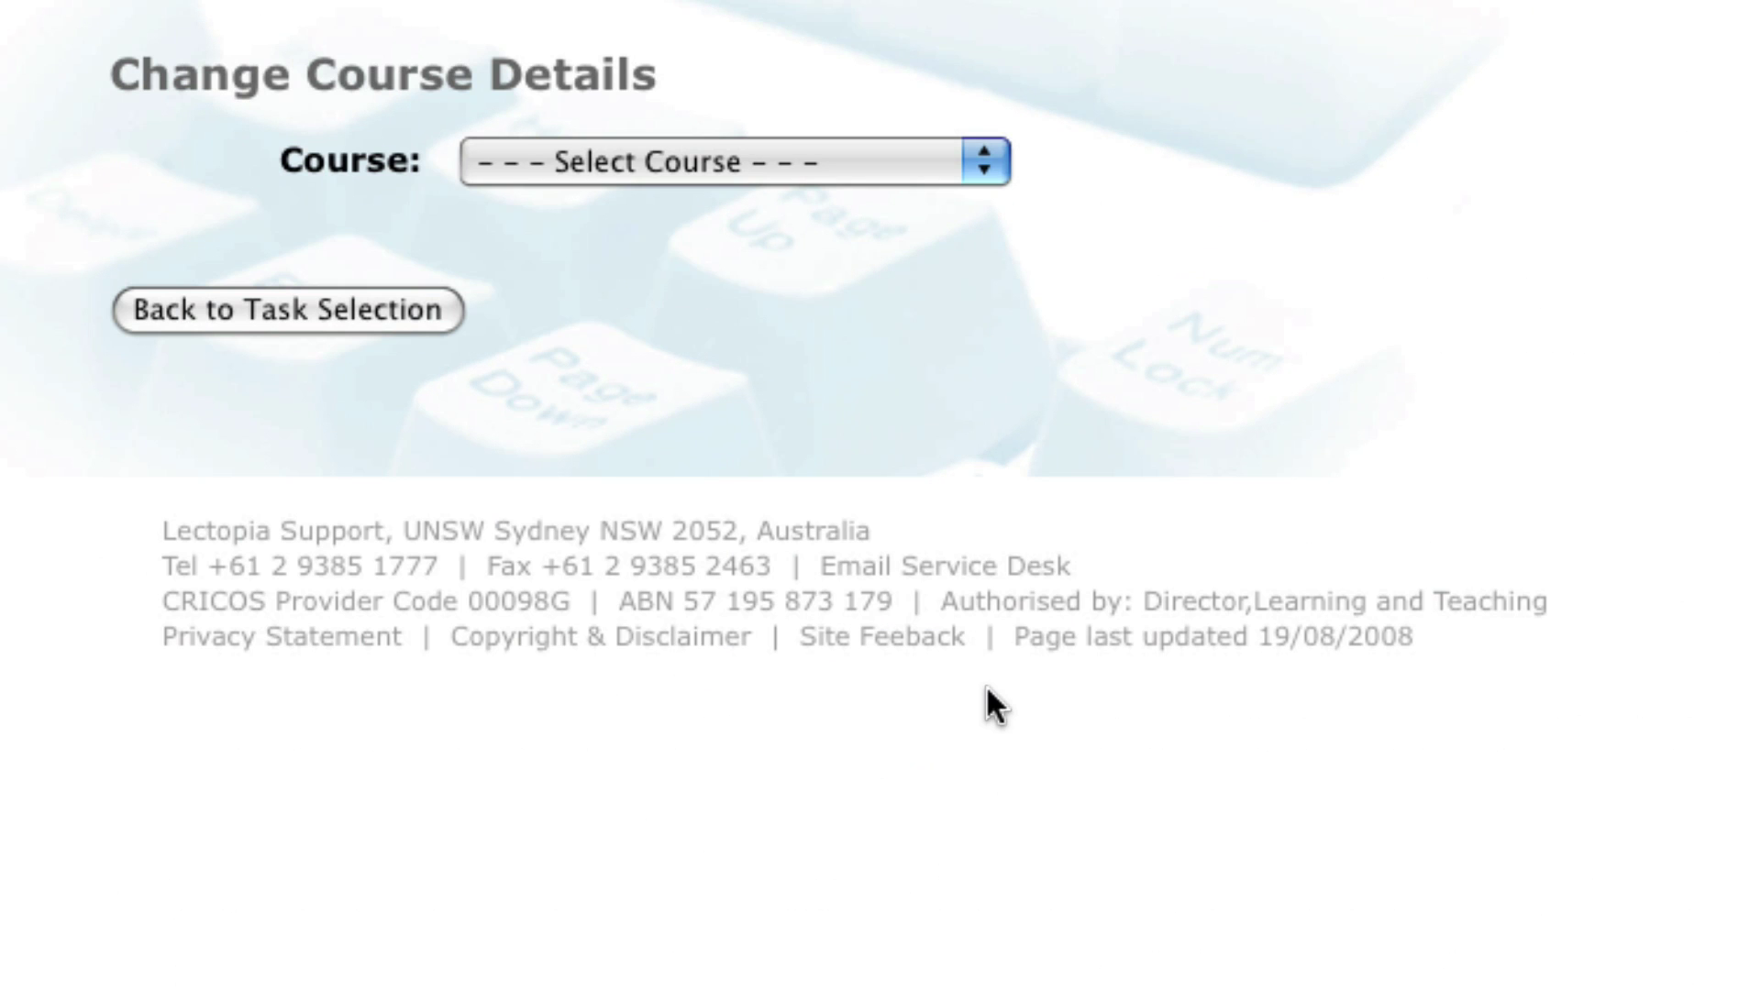
click(918, 162)
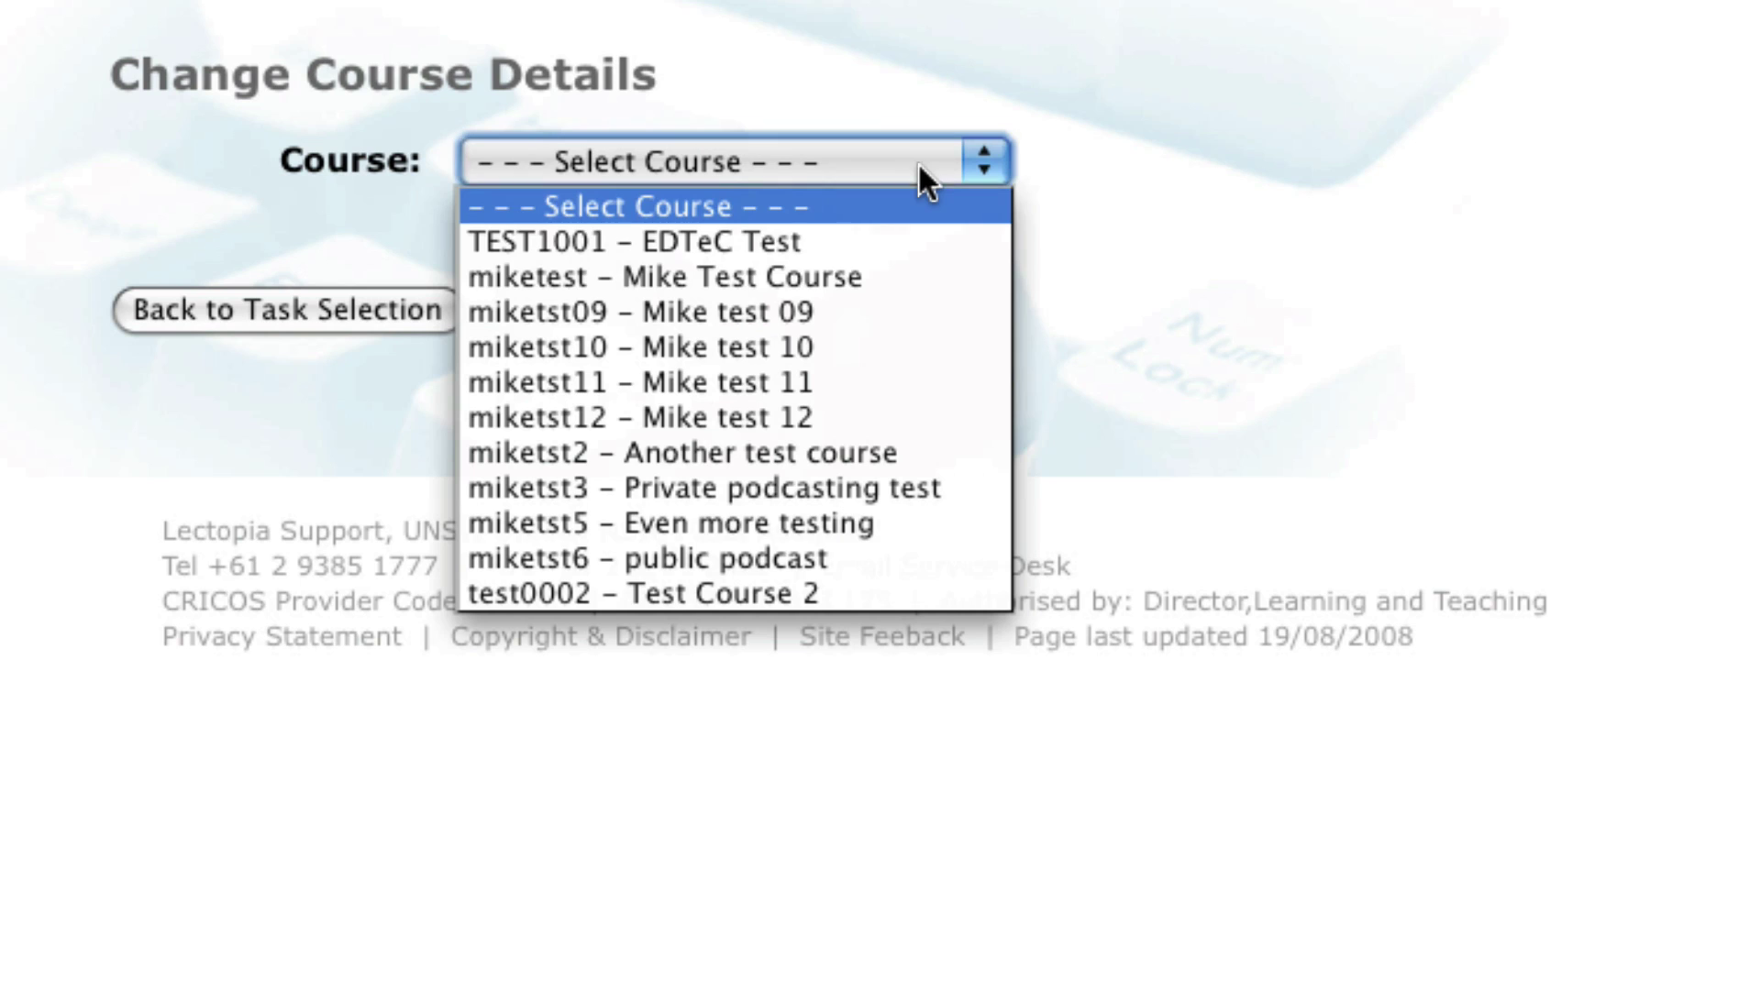
click(858, 275)
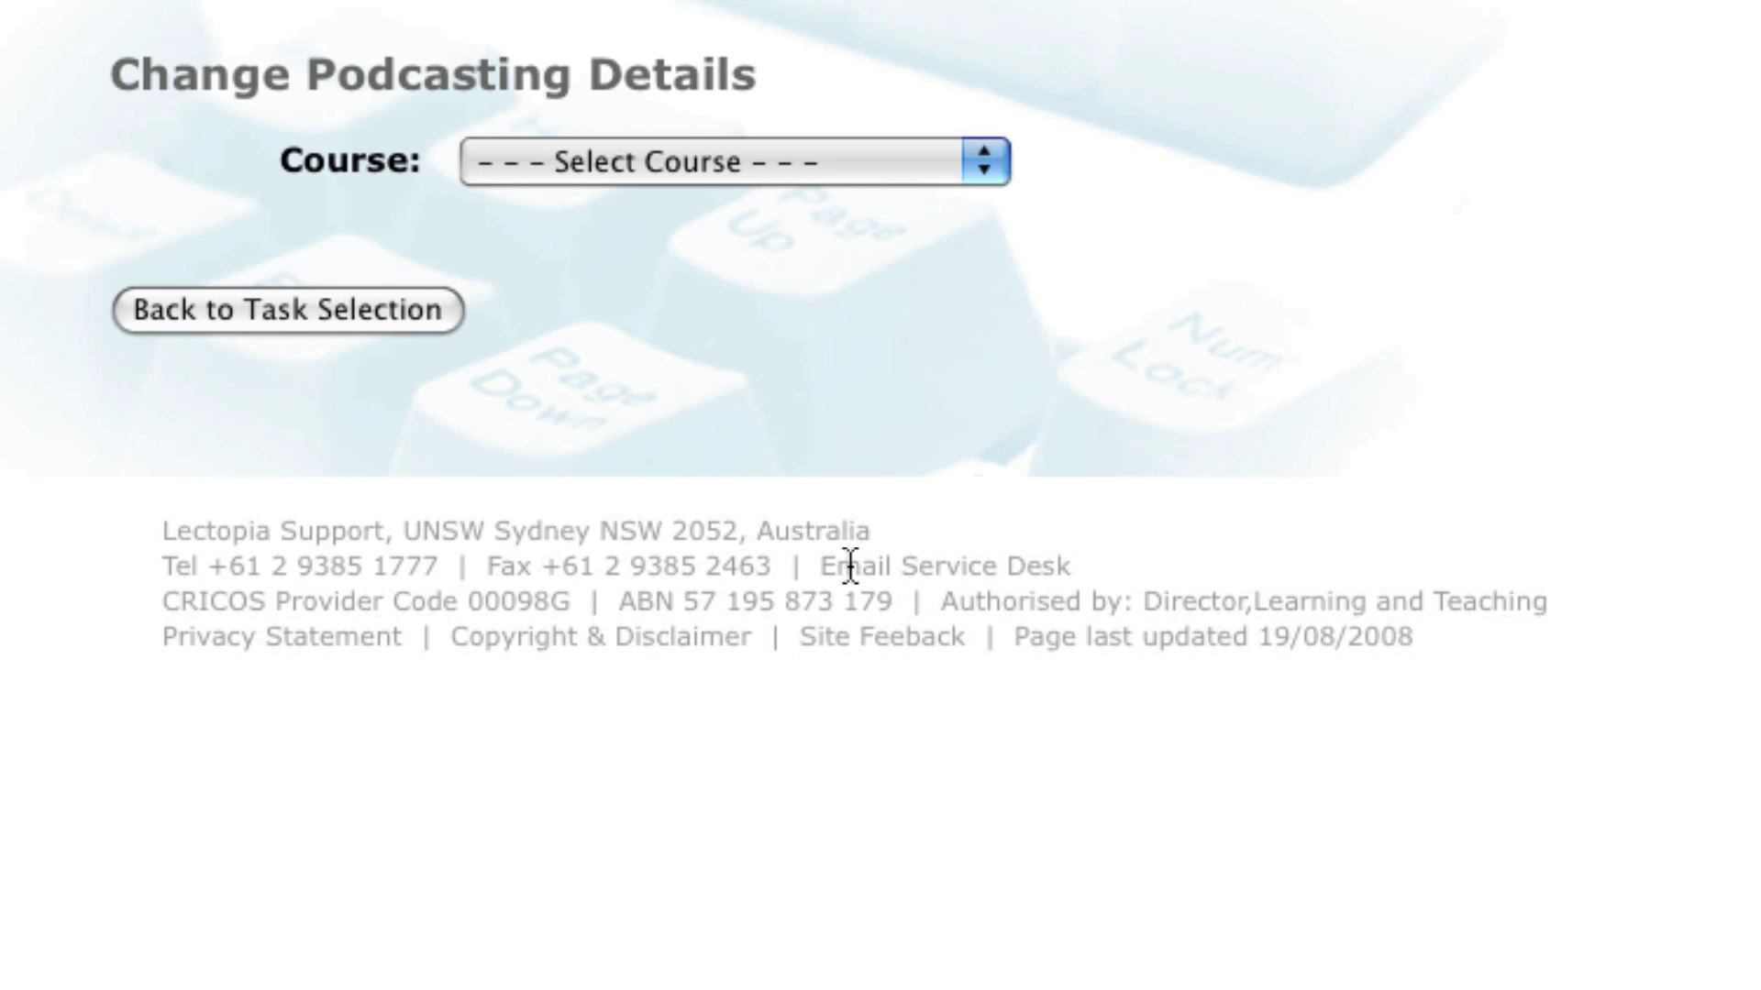
Step: Show the podcasting settings for Mike Test Course
click(731, 175)
click(715, 275)
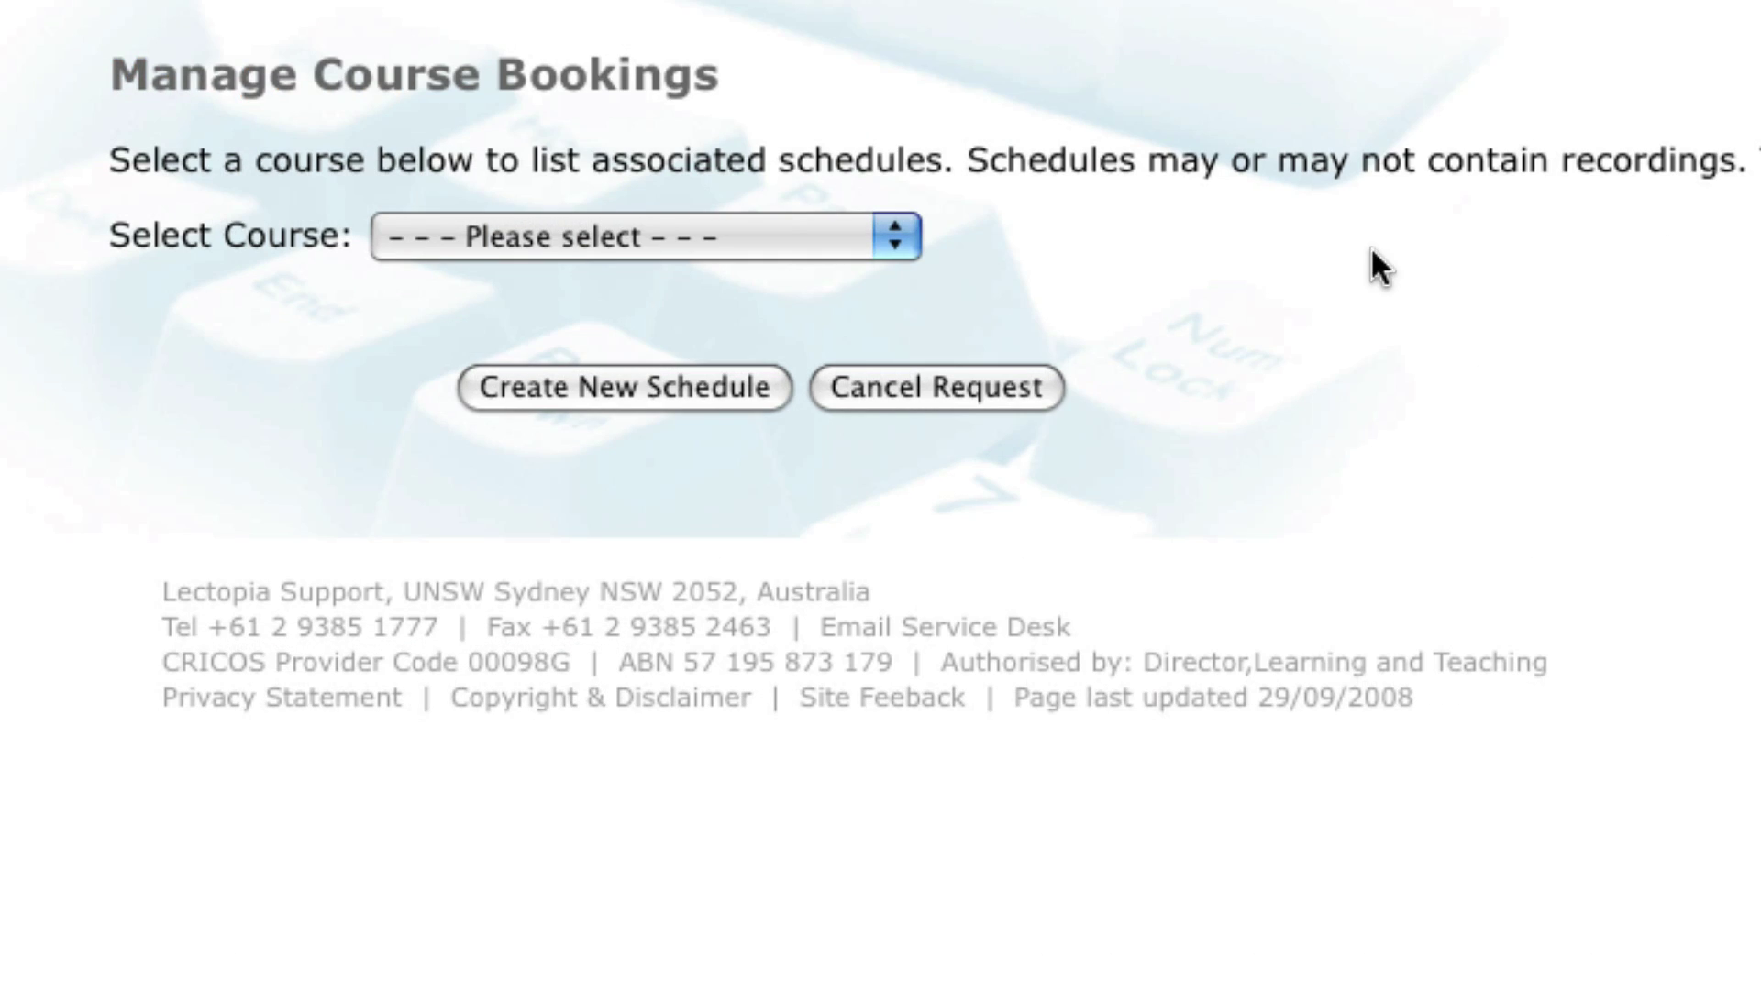
Step: Select miketest :: Mike Test Course to list its bookings, showing none editable
click(892, 235)
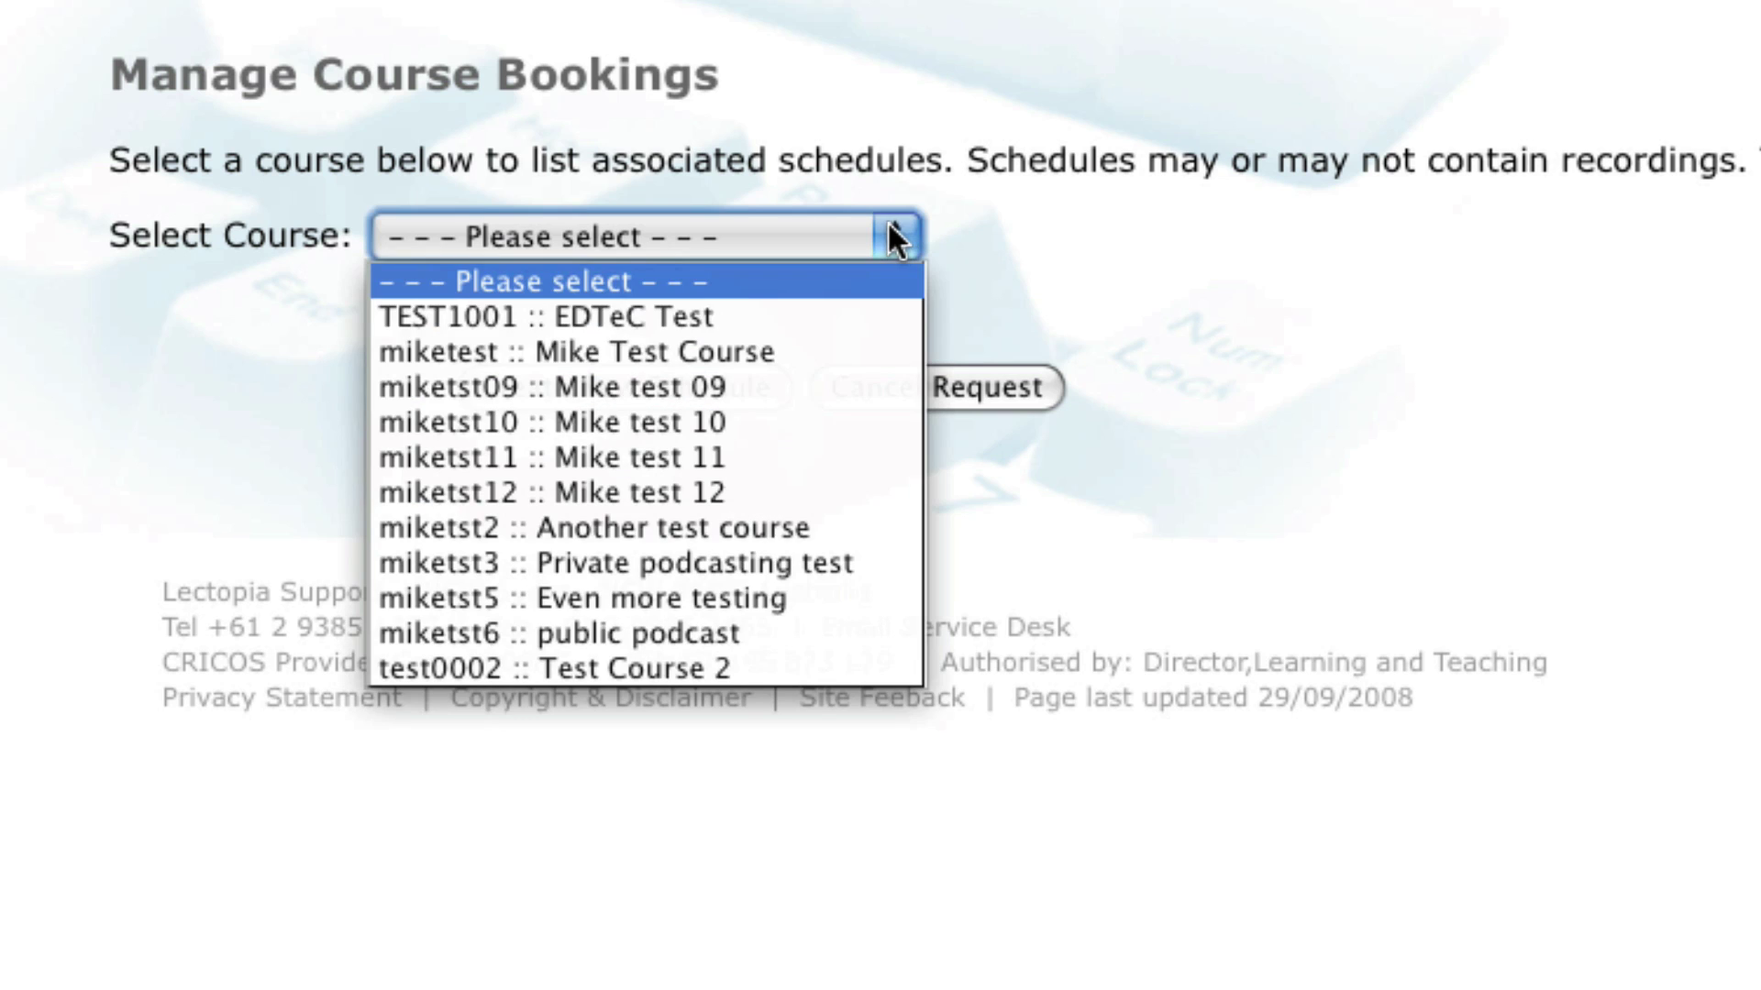
click(856, 341)
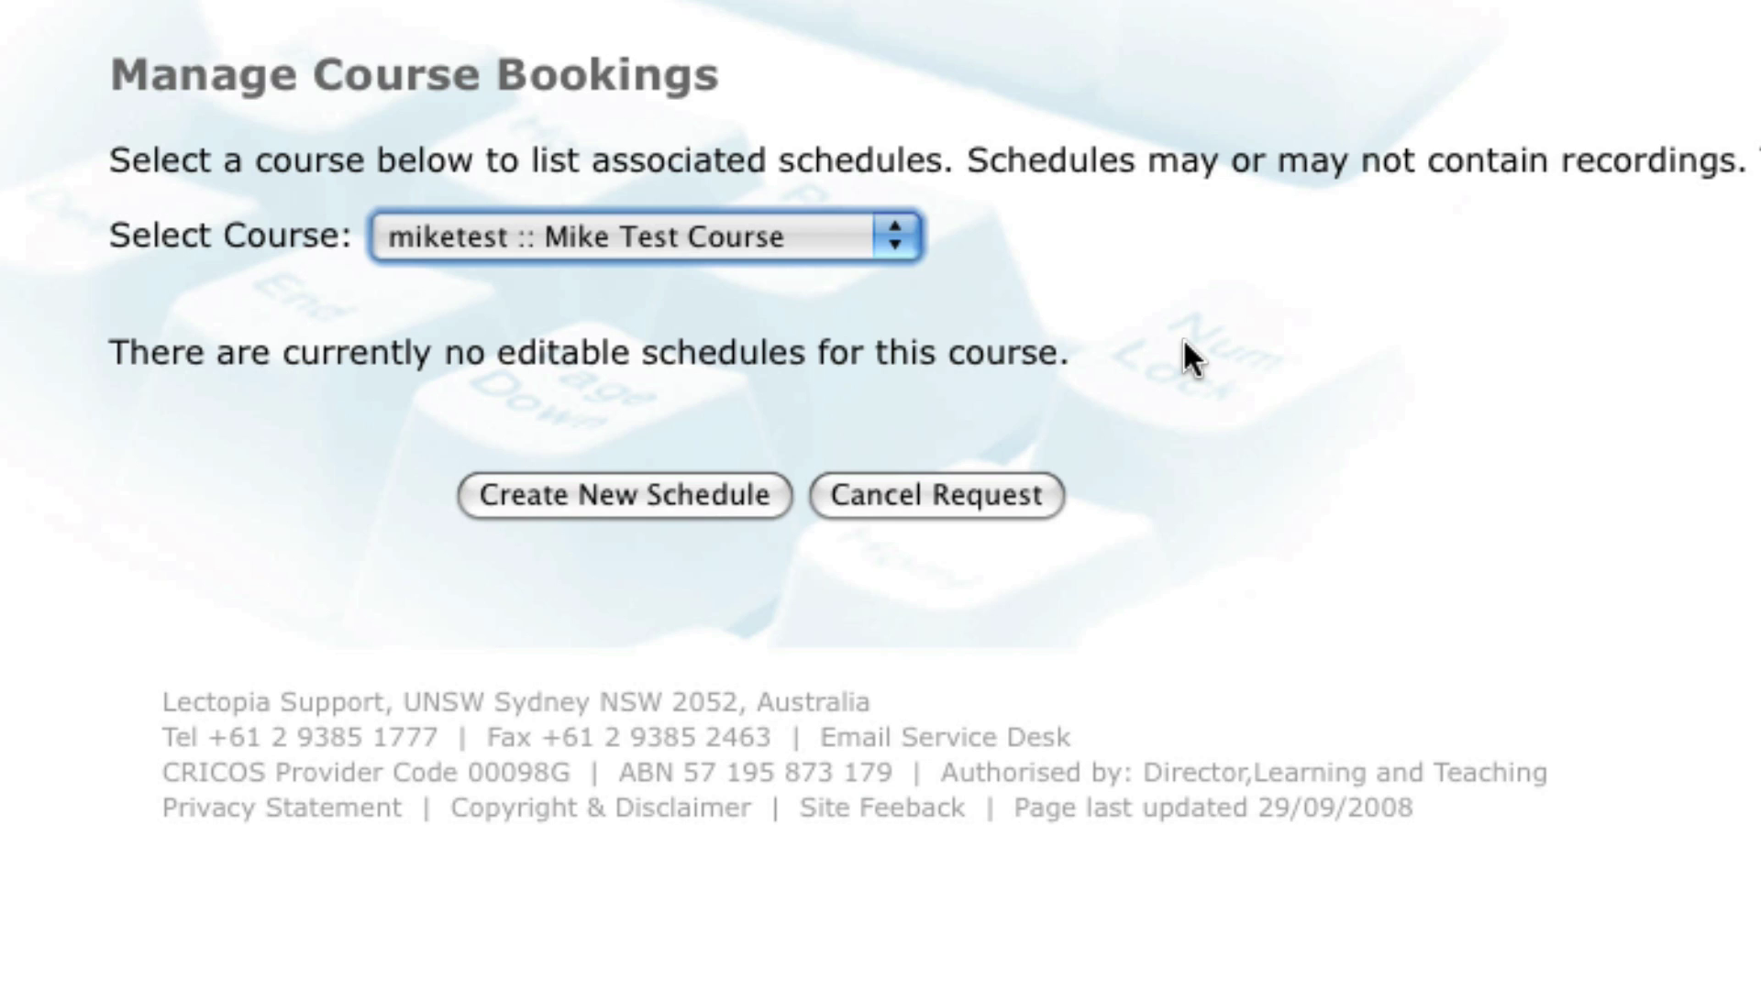
Step: Start a new schedule for Mike Test Course in Biomedical Theatre A on 23/02/2009
click(648, 493)
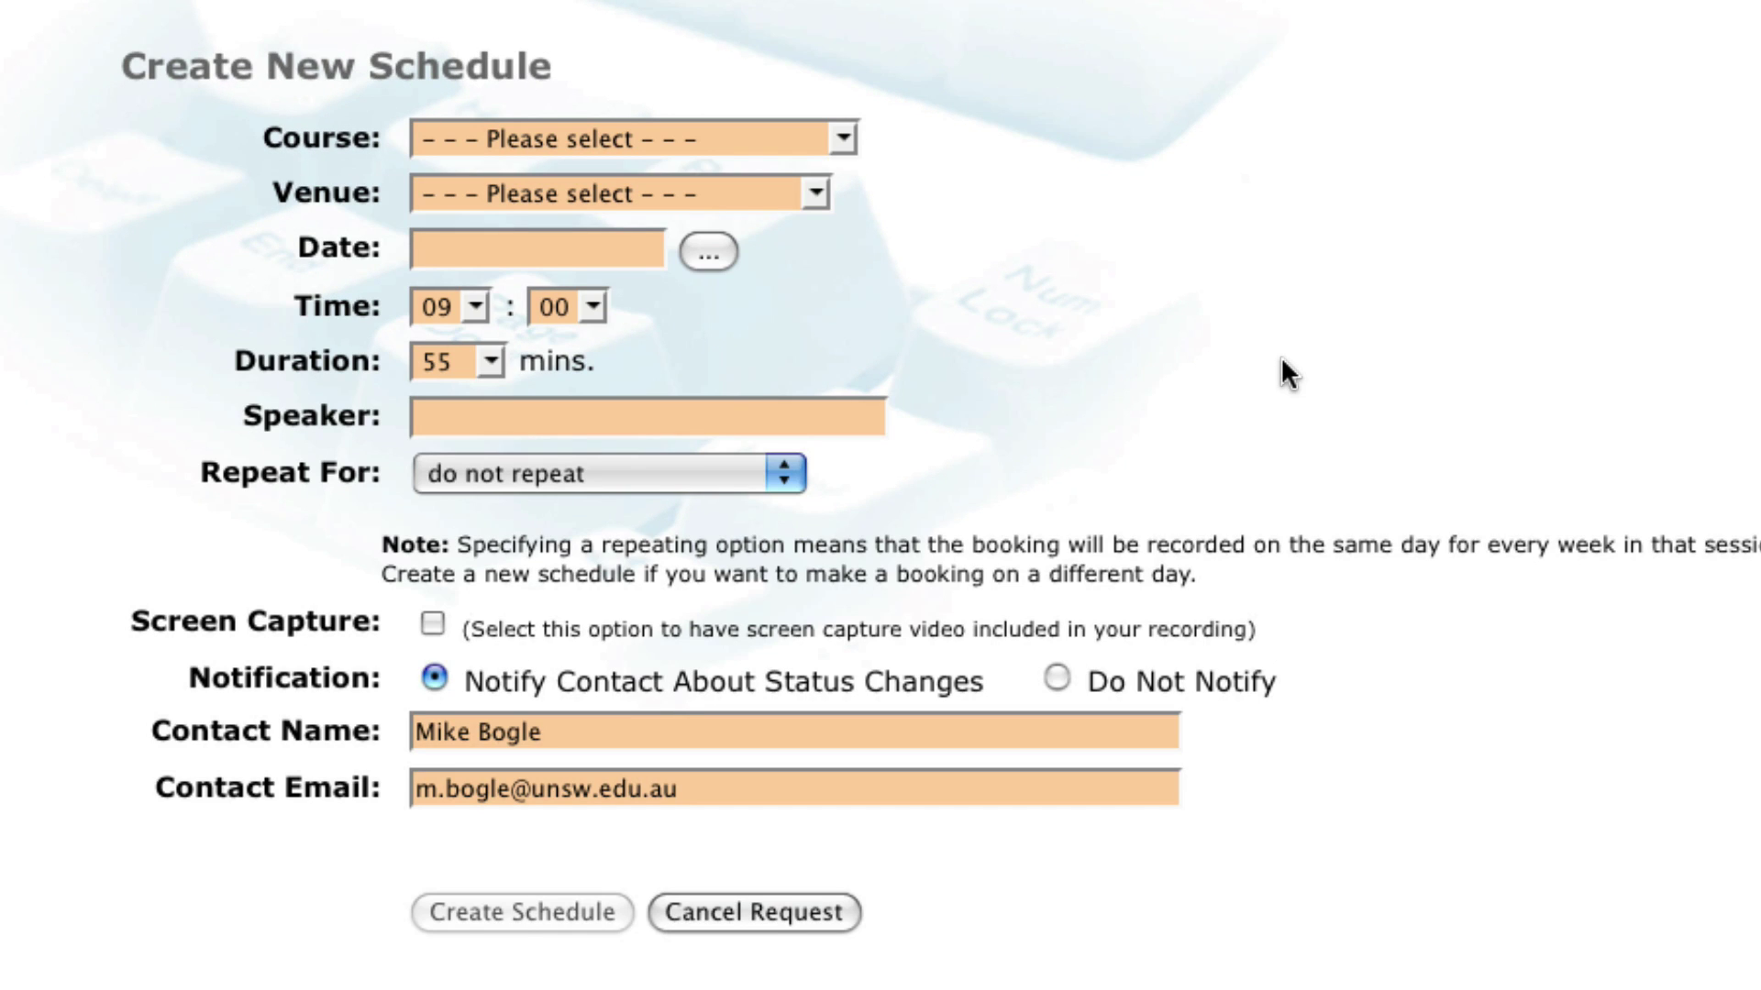
click(757, 142)
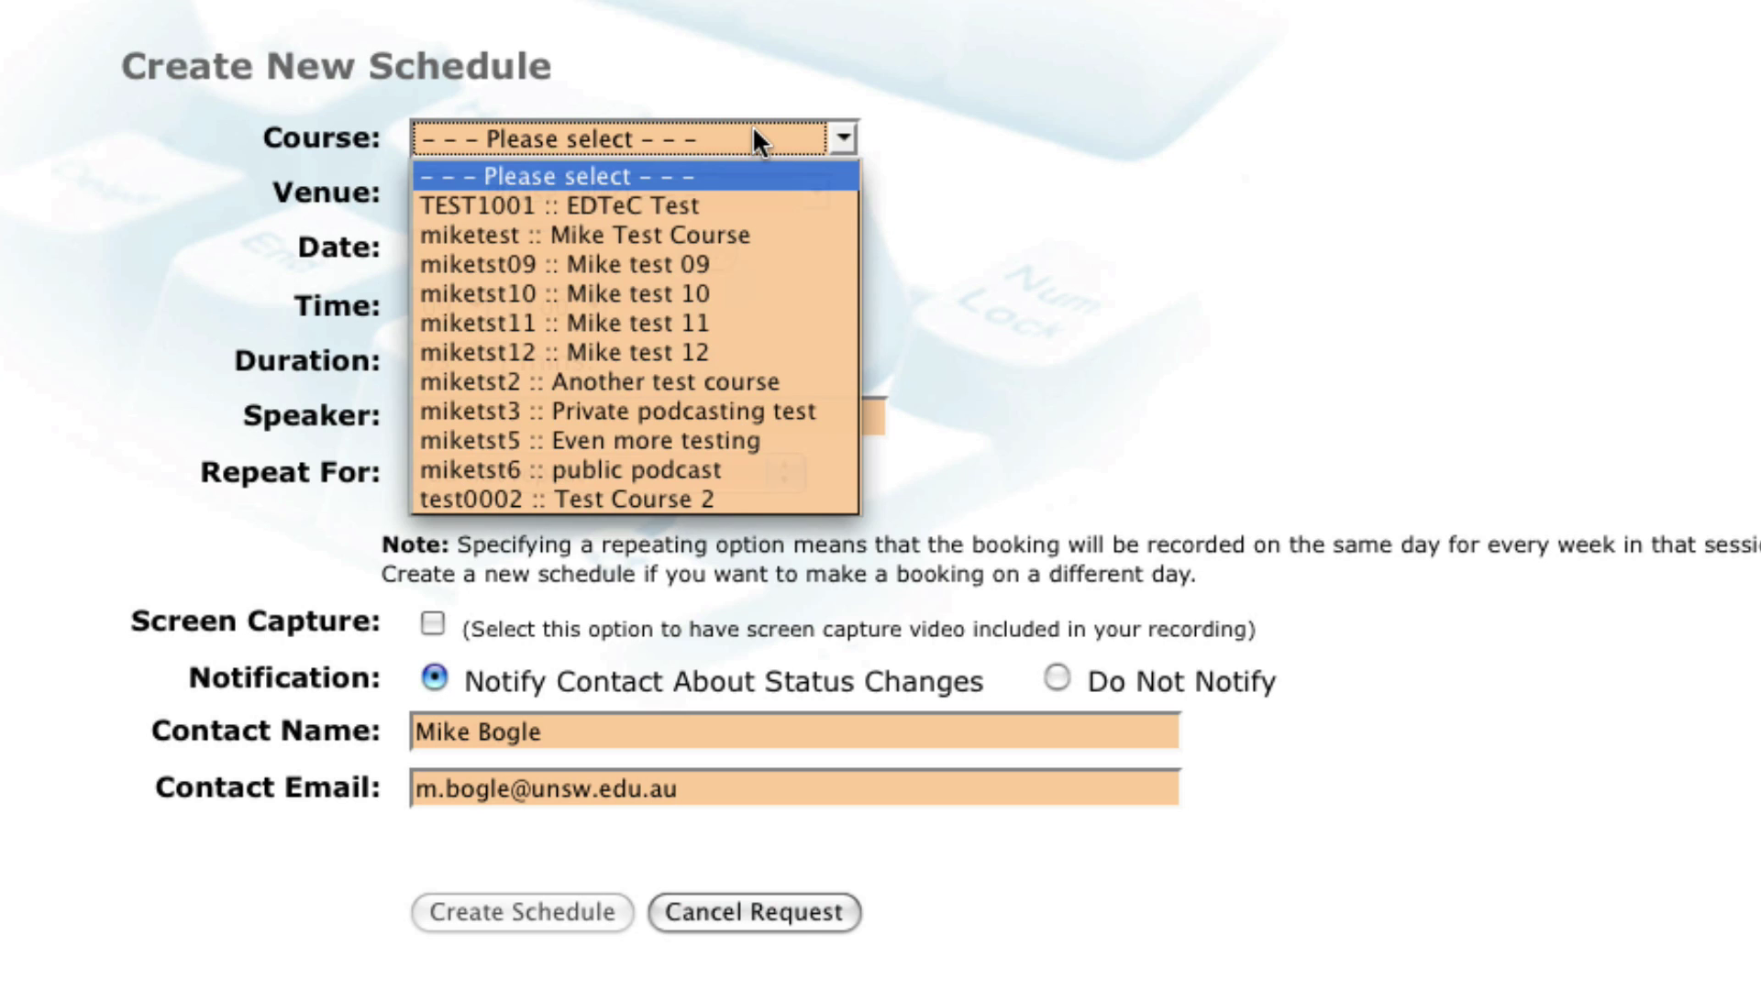
click(754, 236)
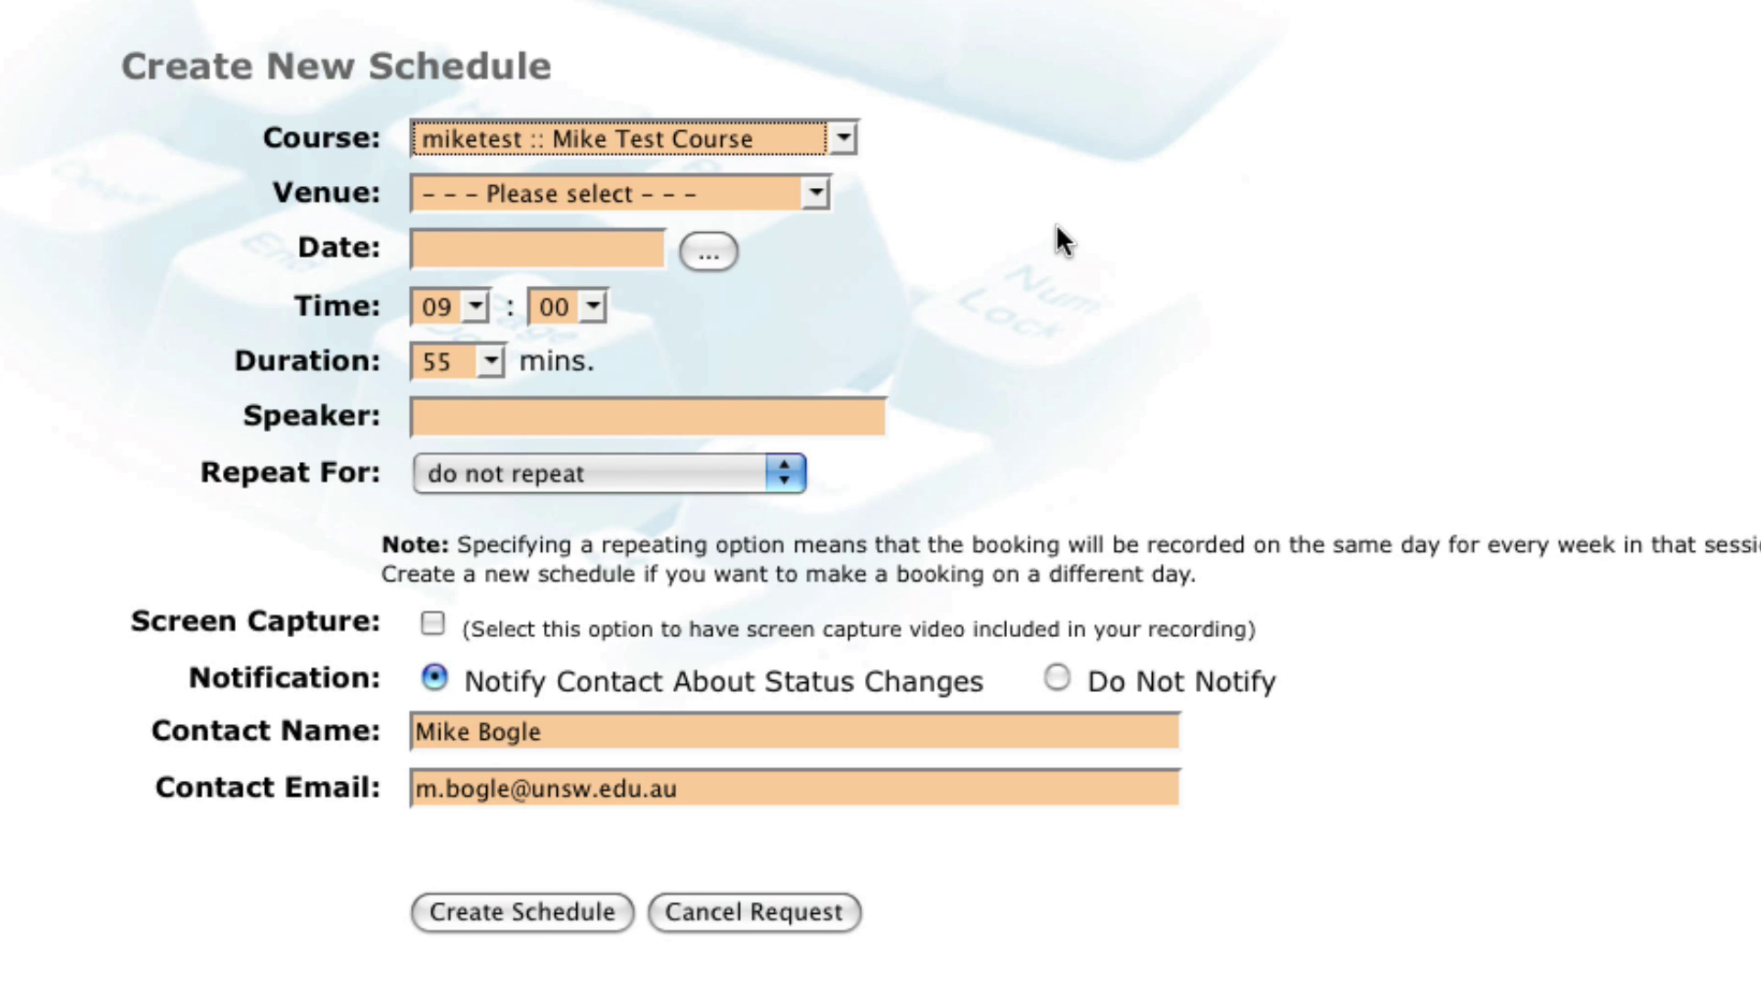
click(771, 195)
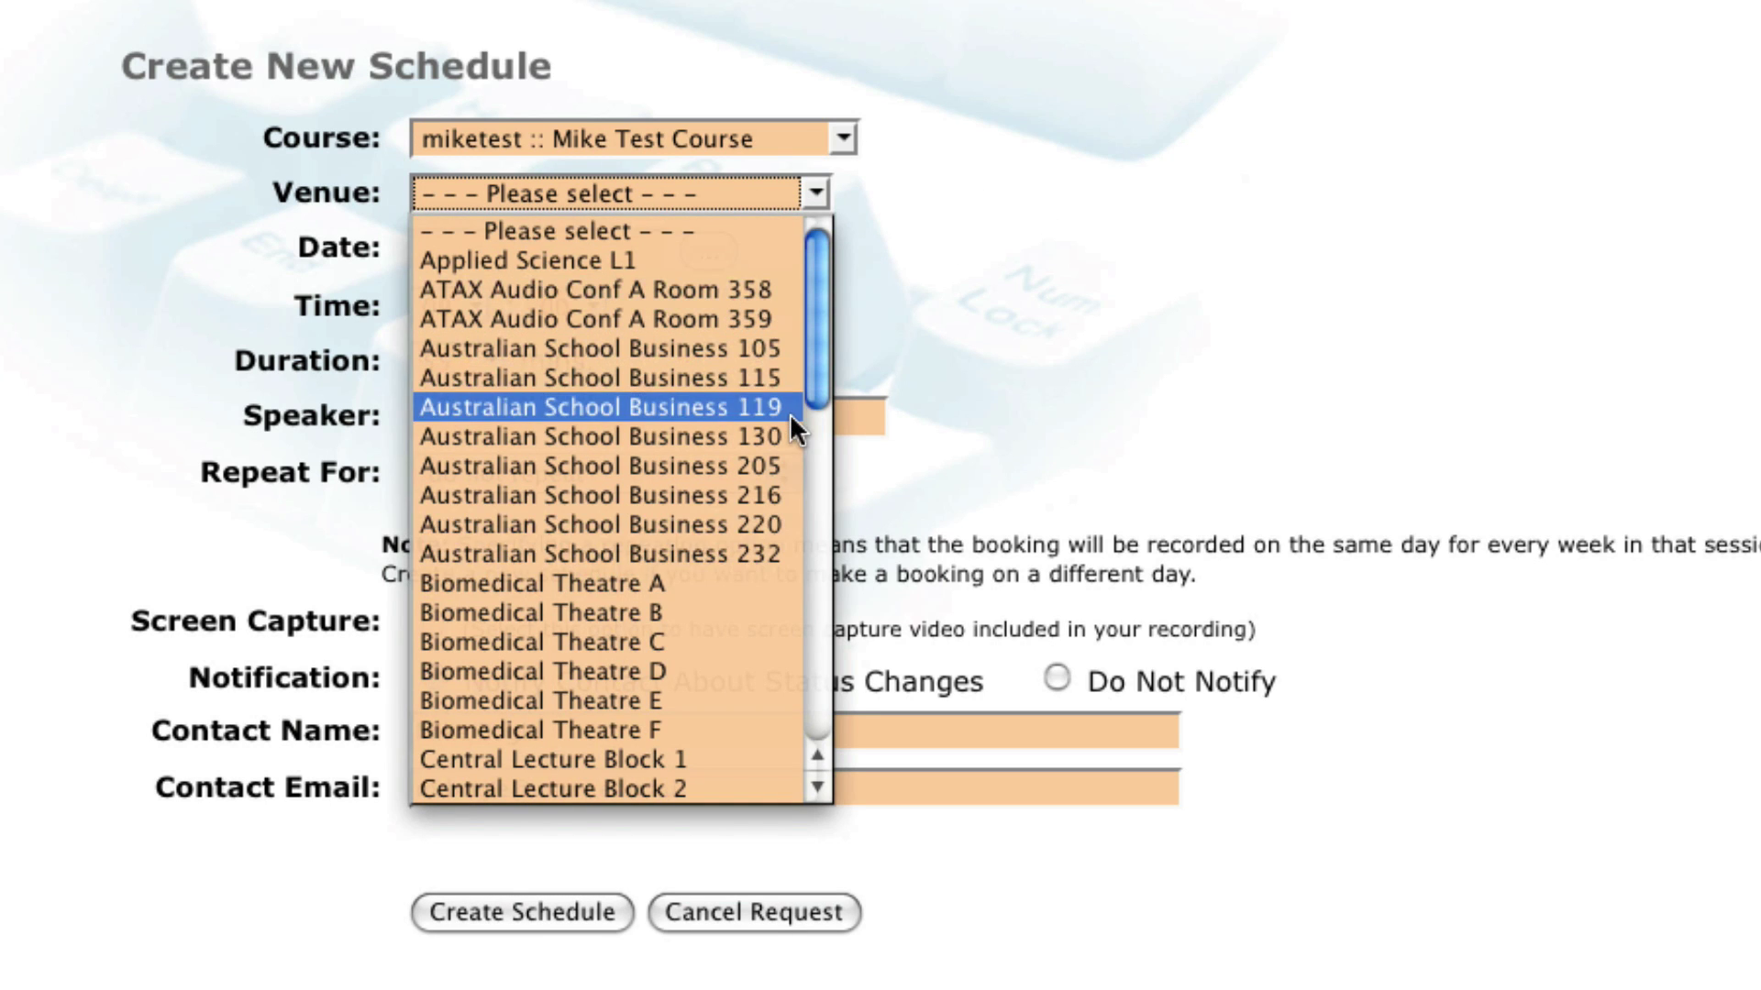
click(744, 583)
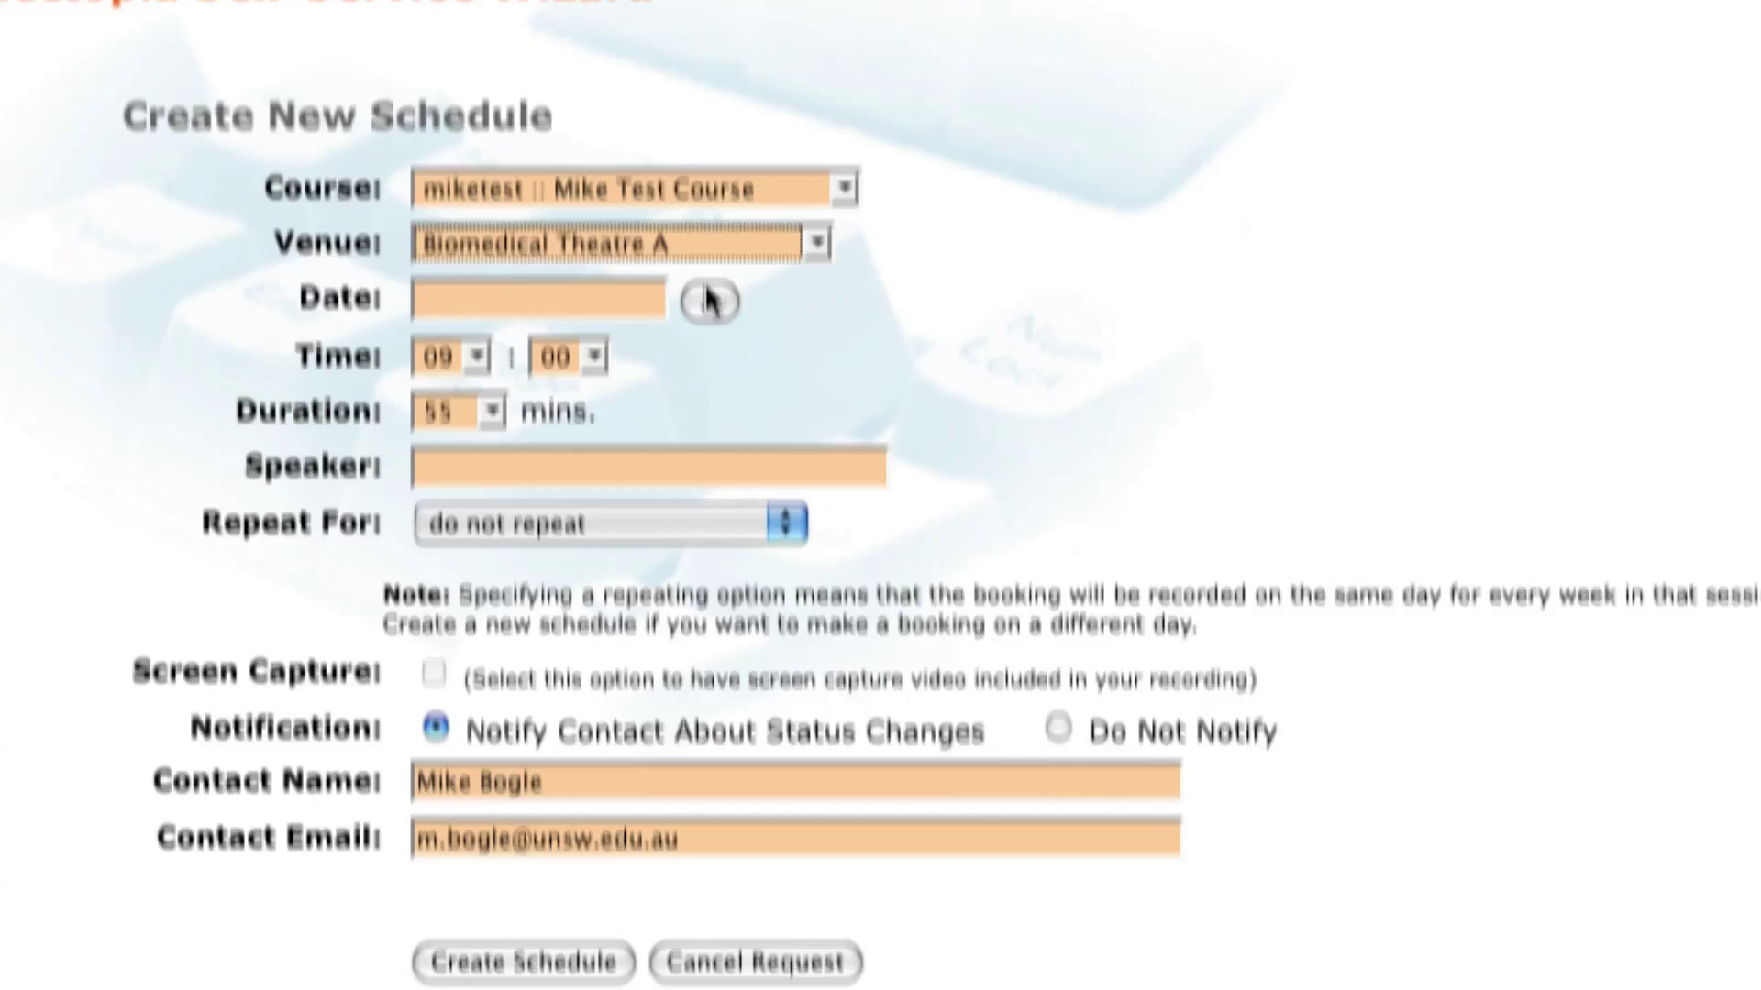
click(708, 252)
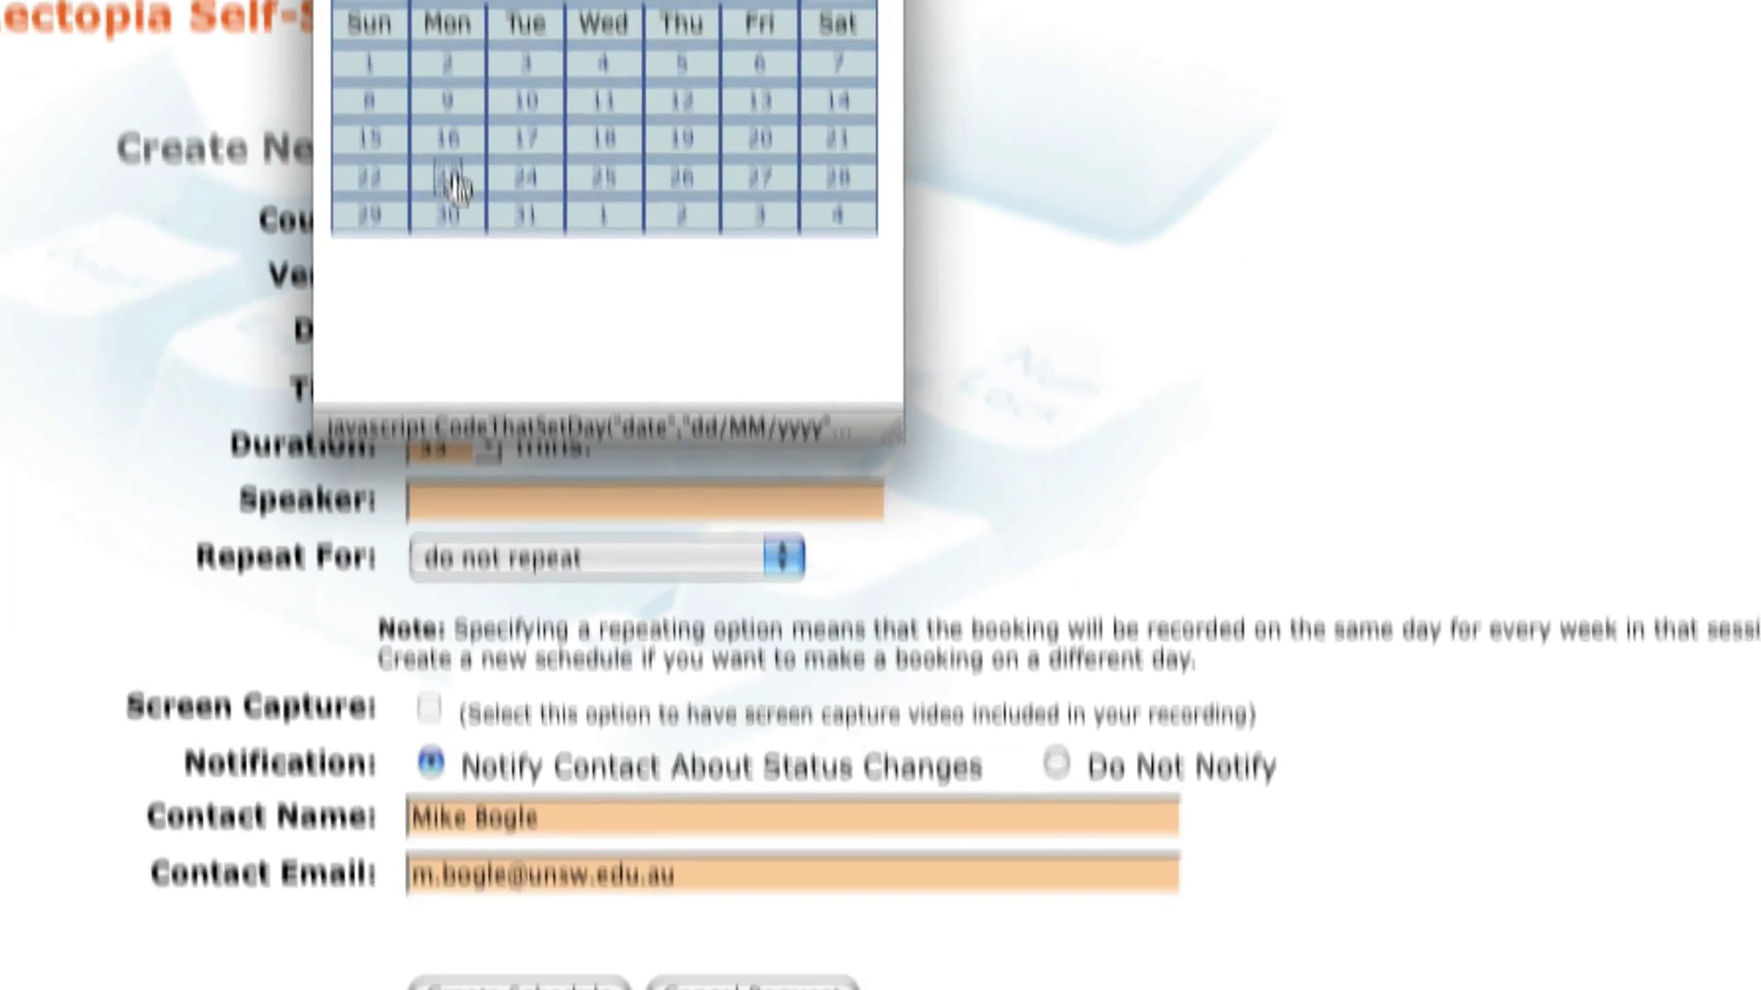
click(442, 396)
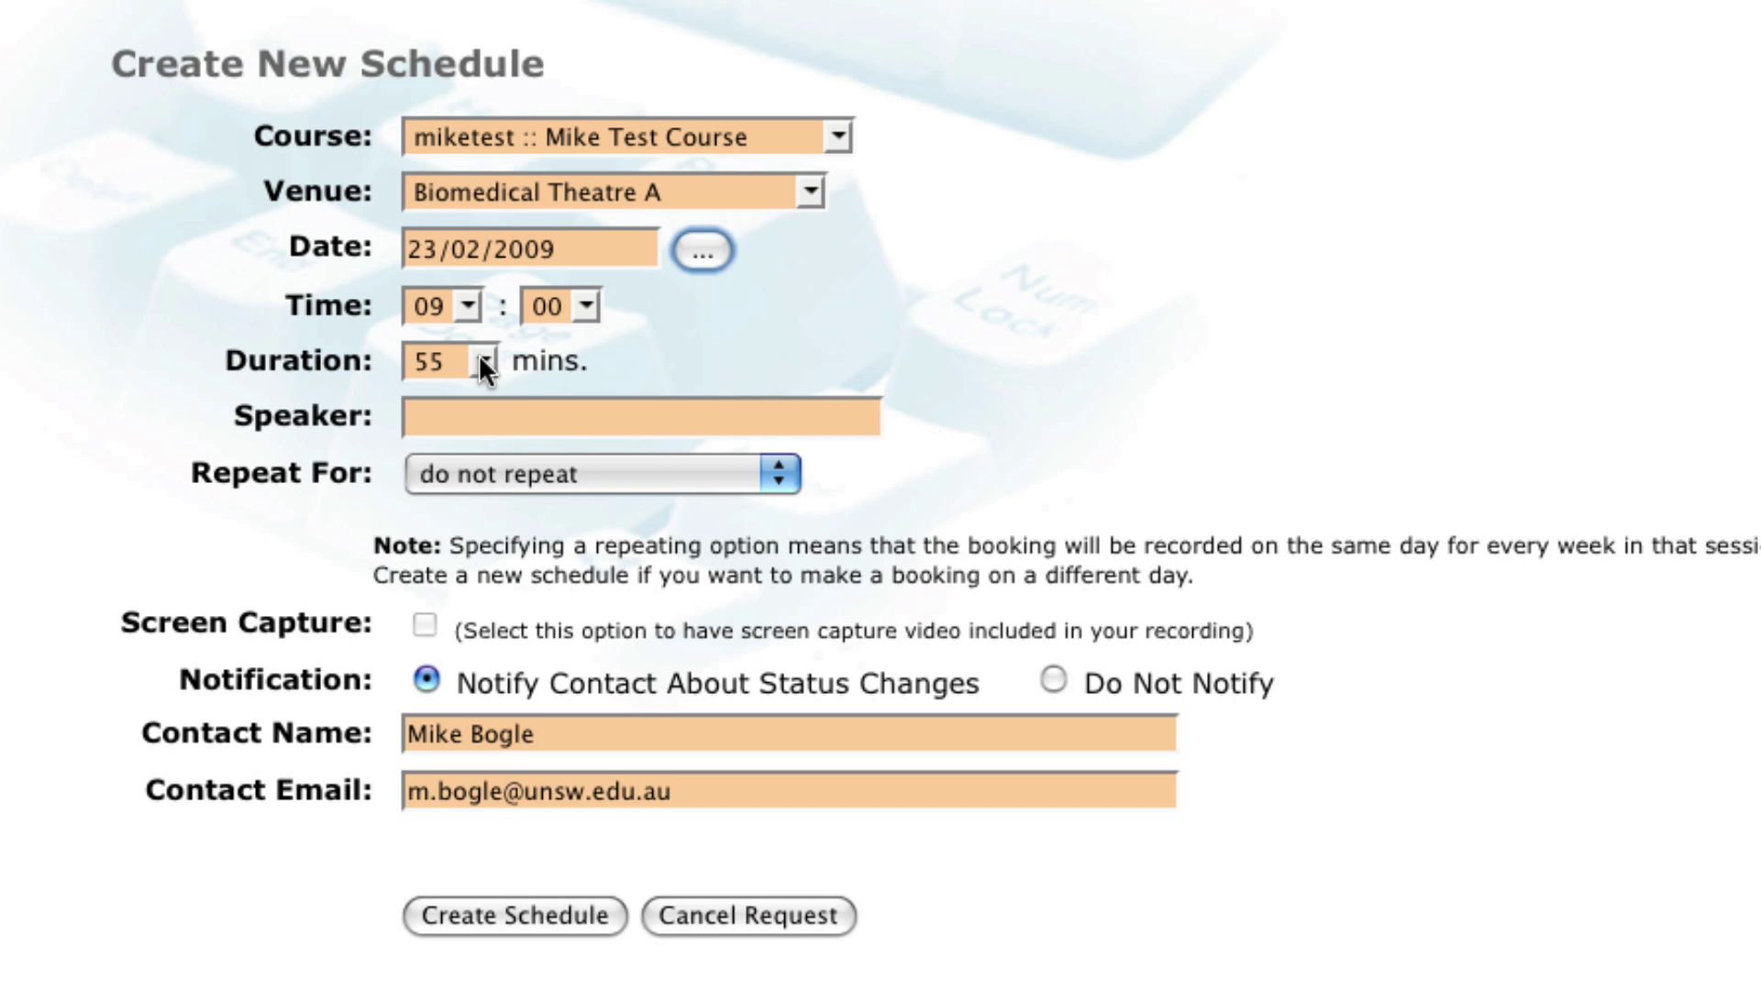
Step: Set start time 00:01, duration 2 minutes, and enter the speaker's name
click(464, 307)
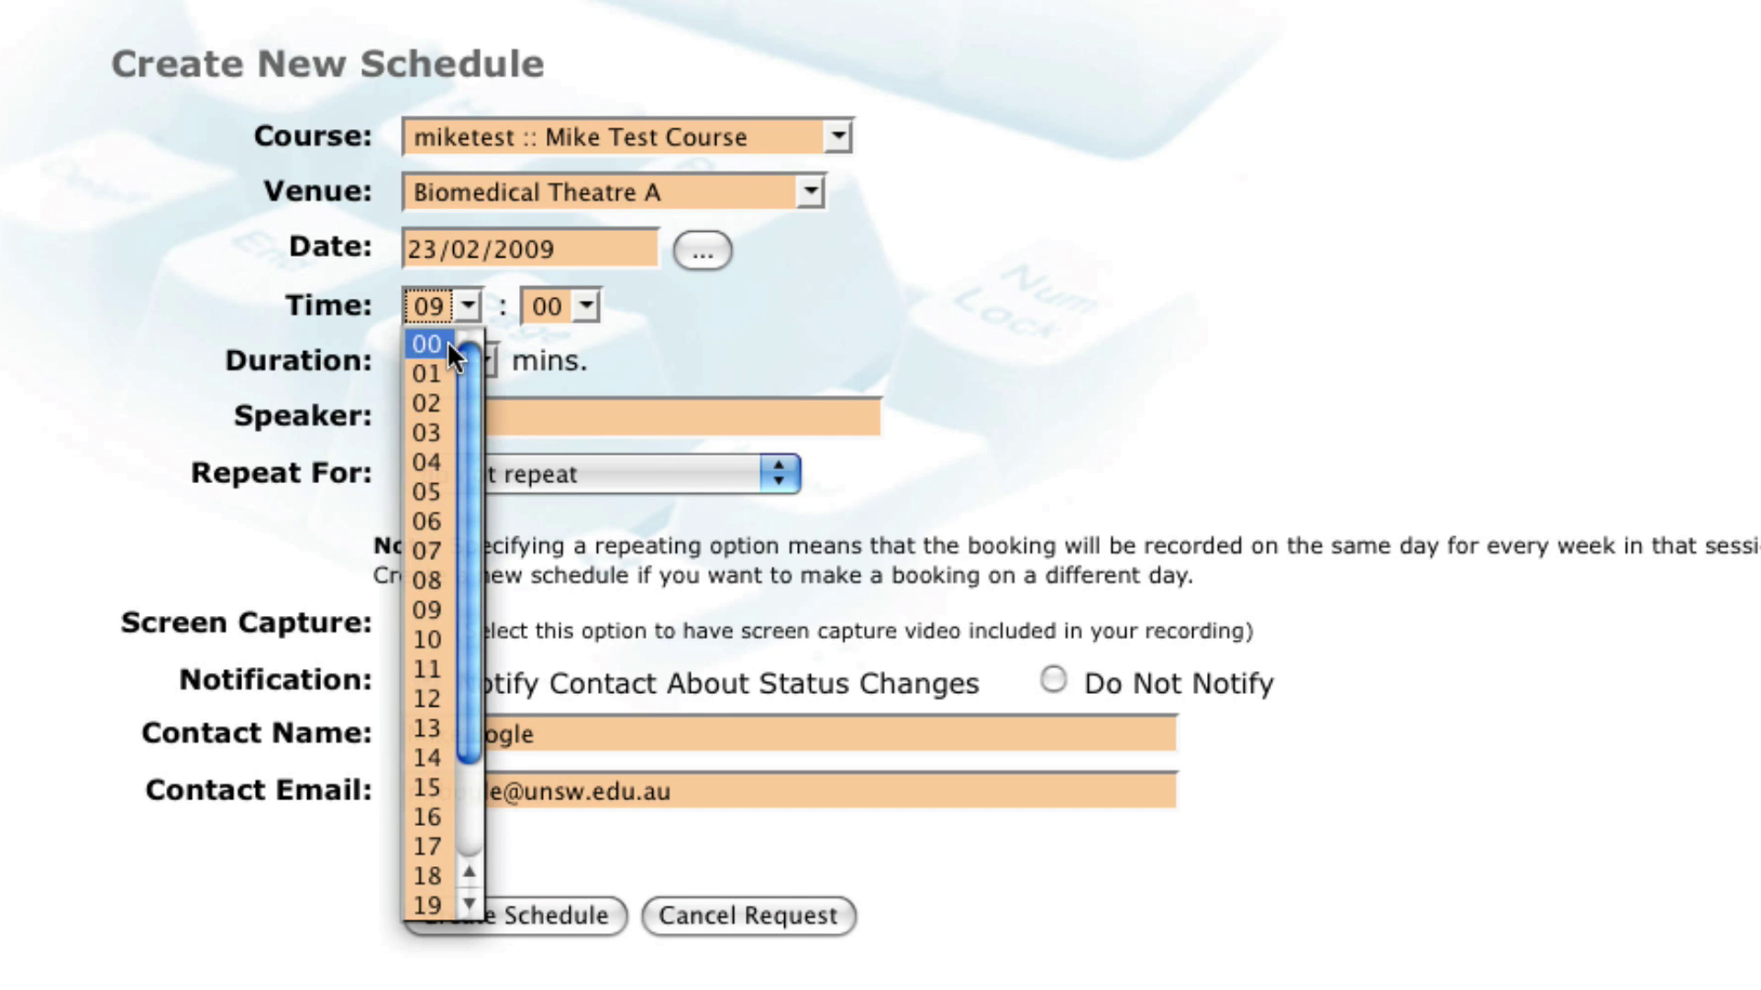
click(448, 344)
click(587, 305)
click(546, 371)
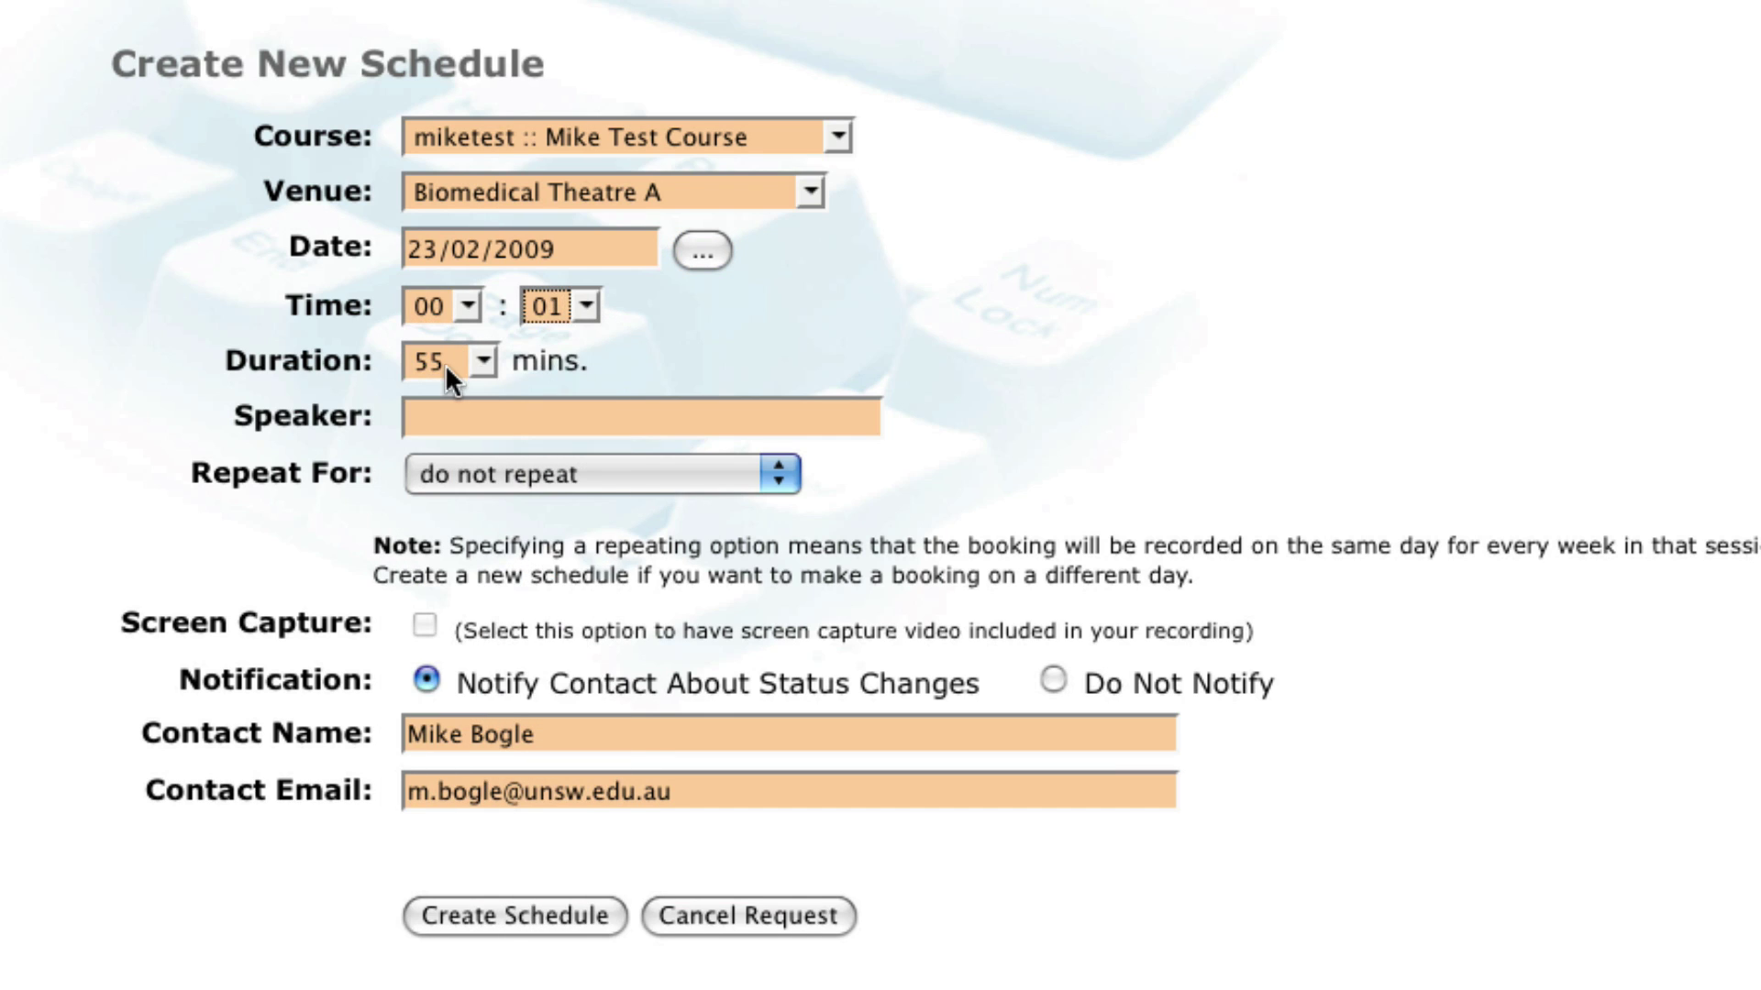
click(444, 365)
click(443, 434)
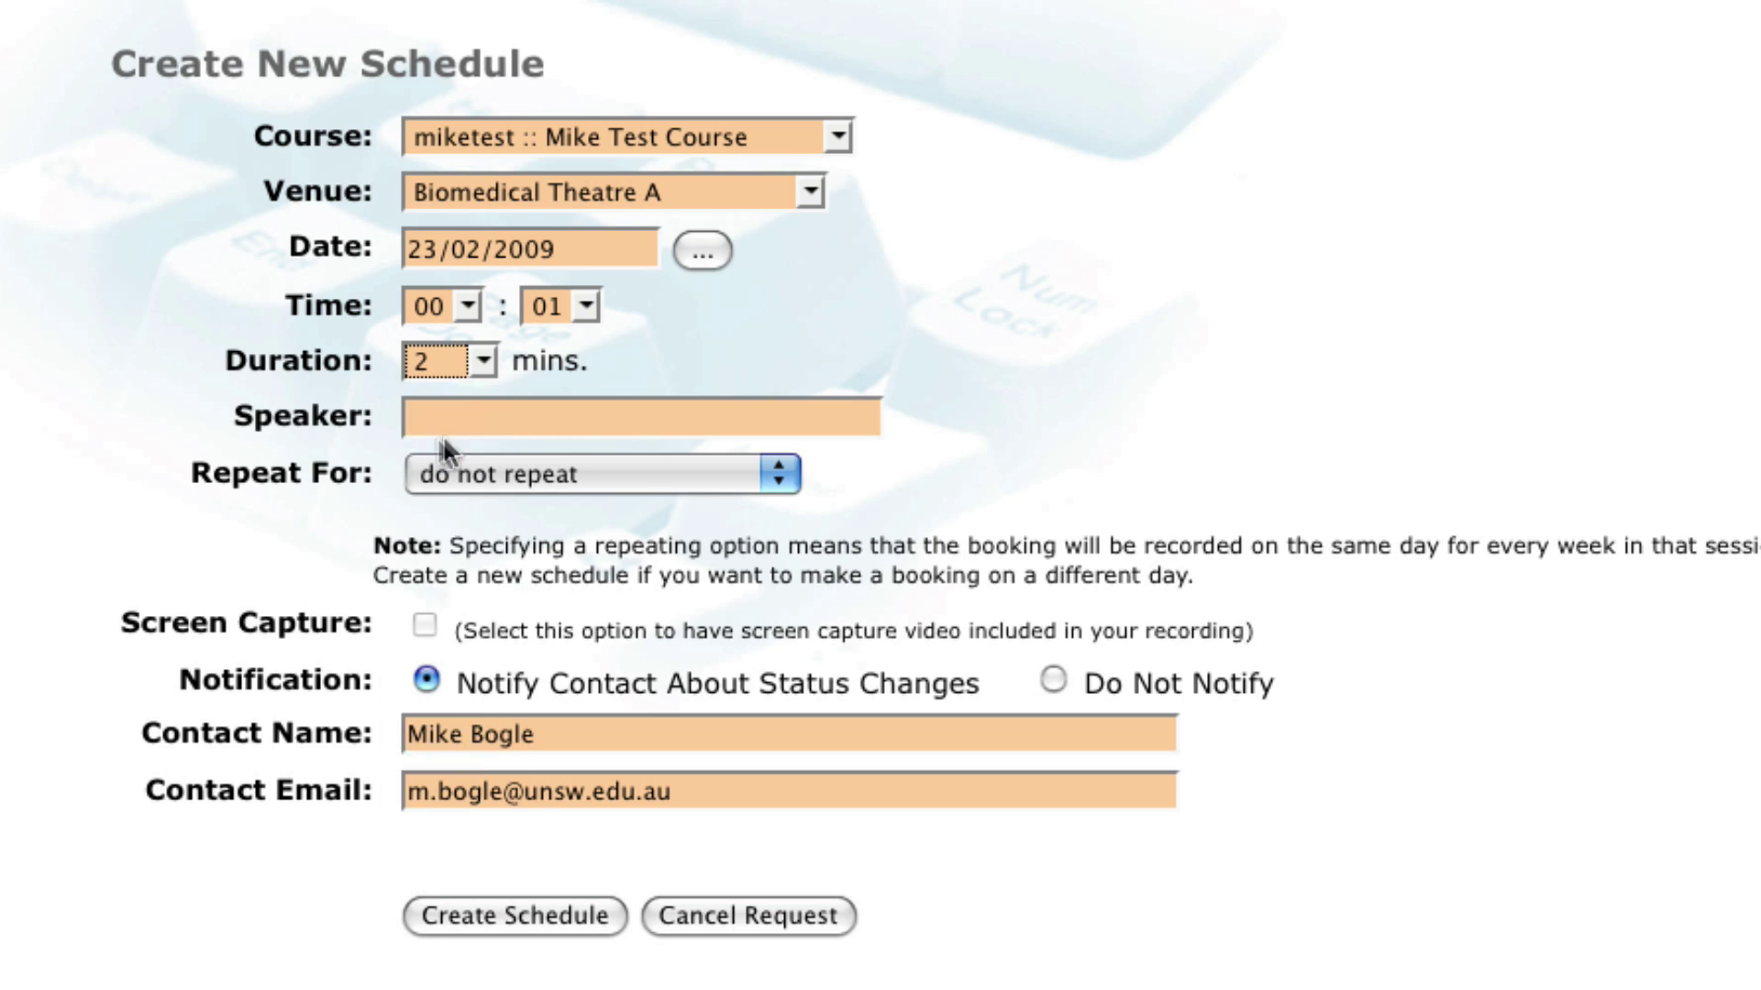
click(638, 421)
text(Mike)
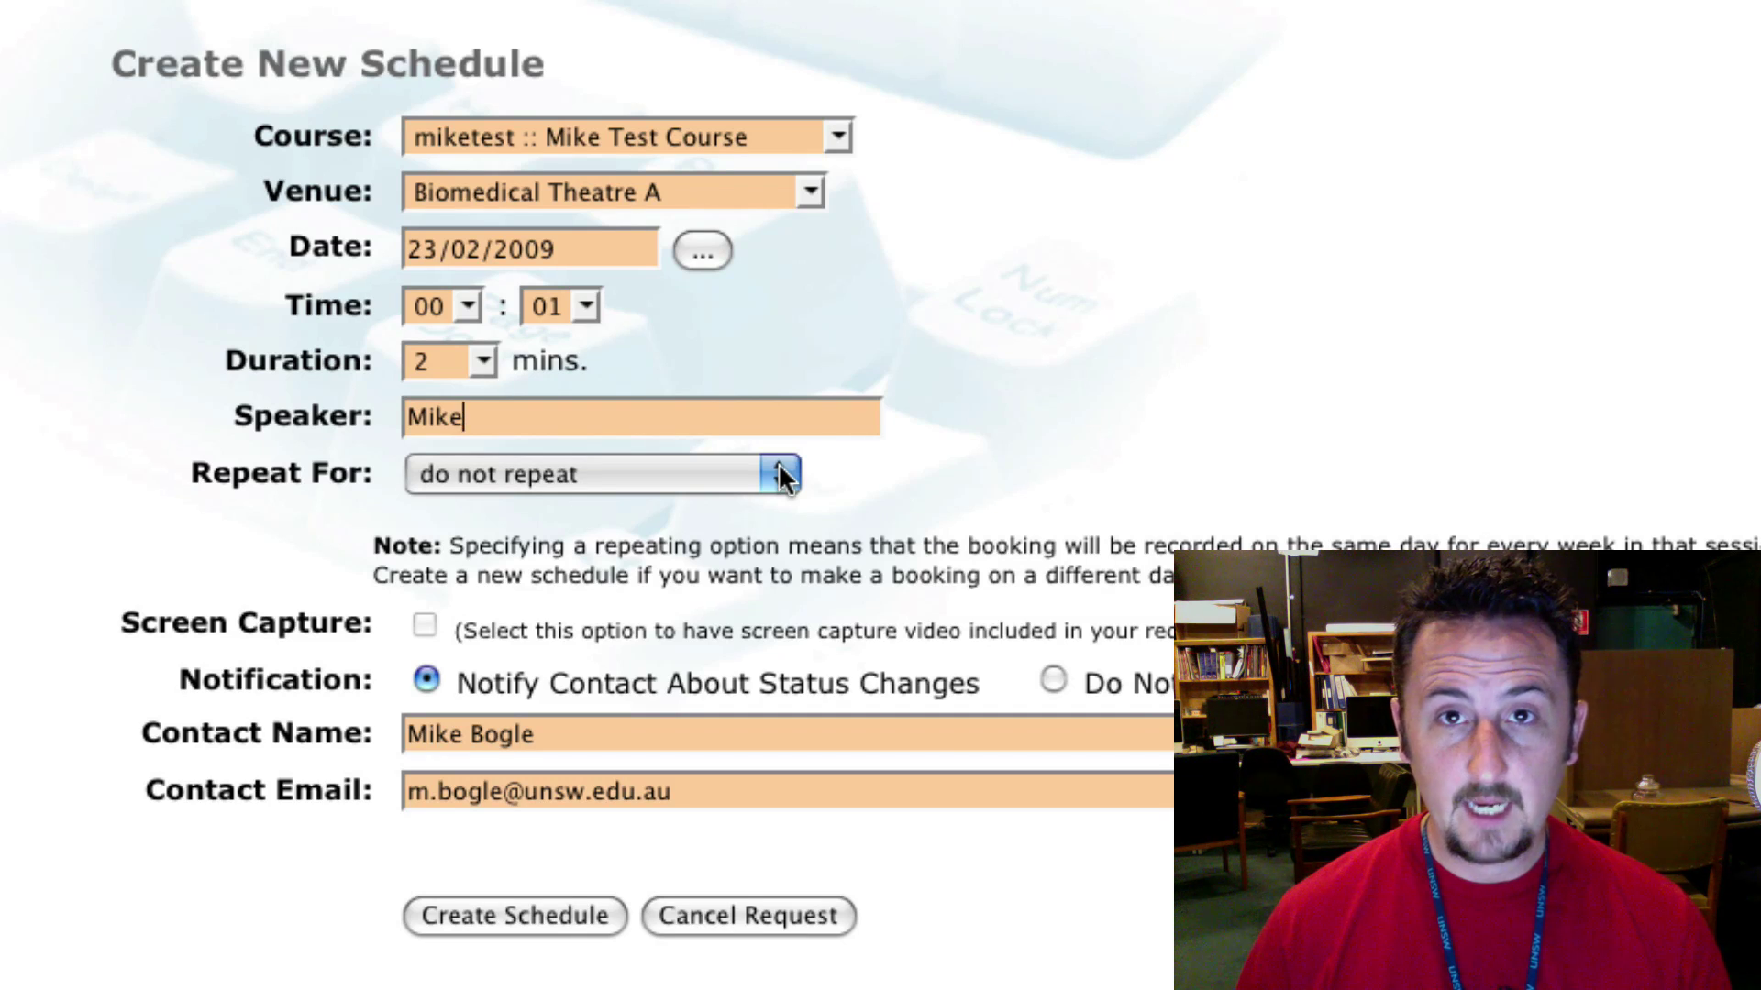
Step: Set Repeat For to 2009 – Sydney – Semester 1
click(777, 466)
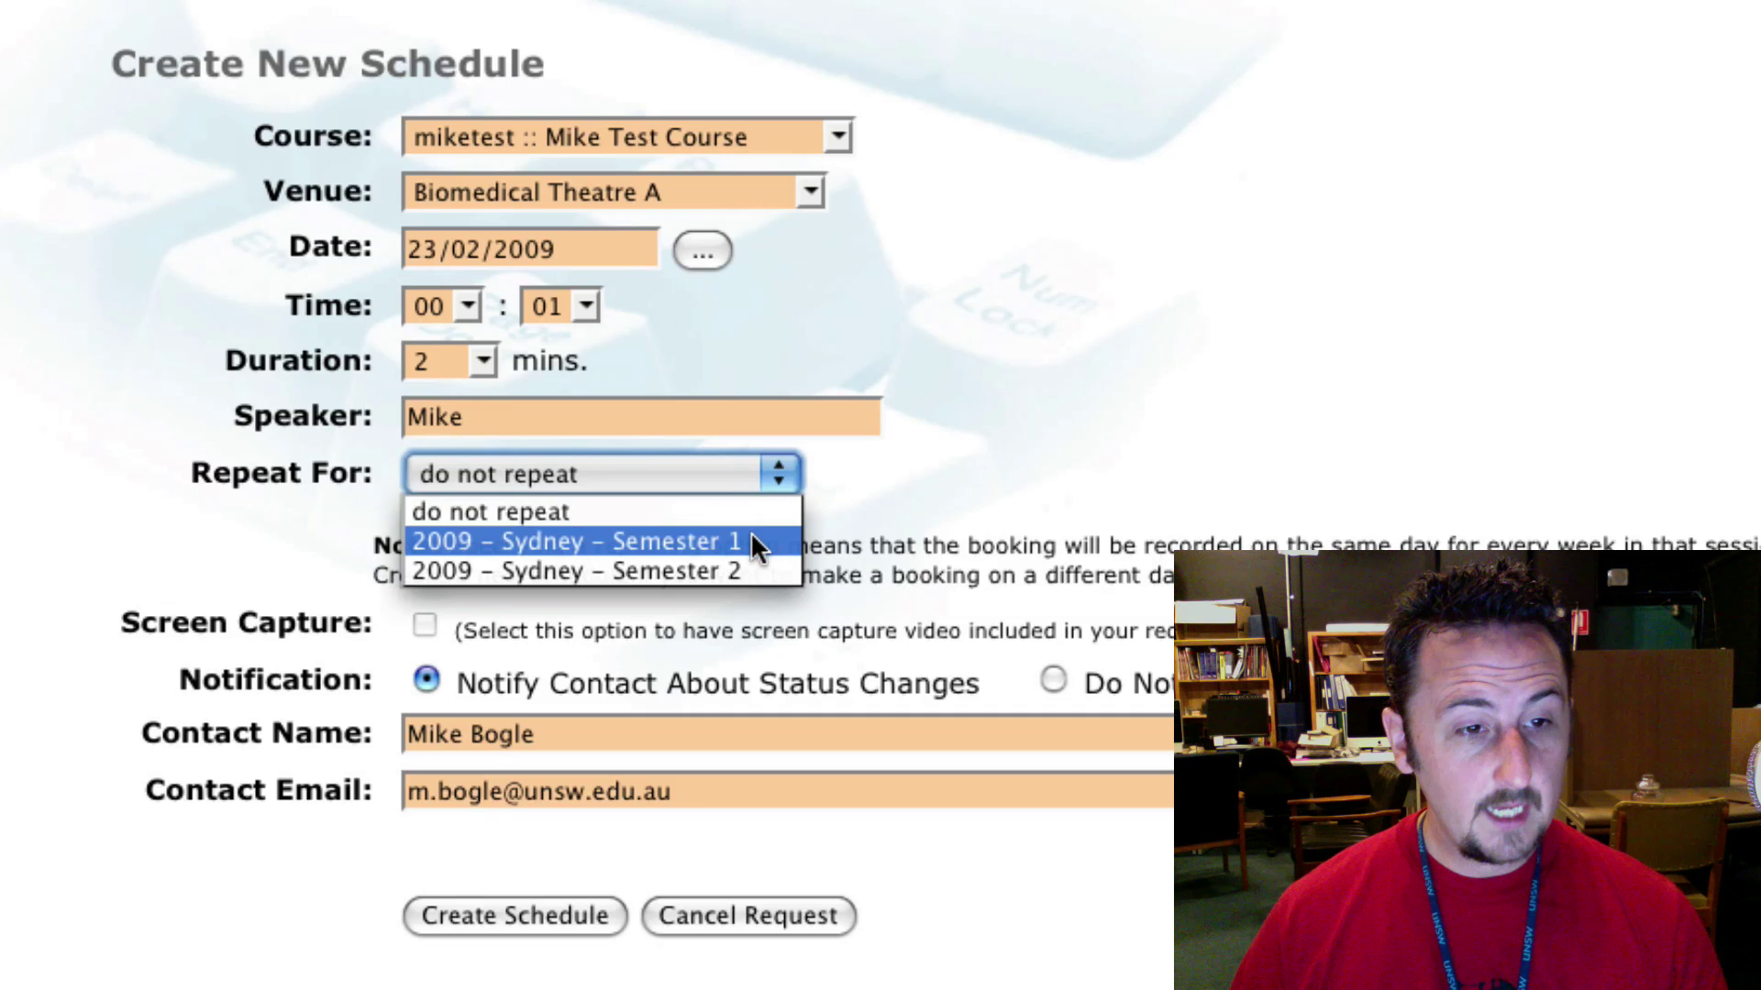
click(750, 541)
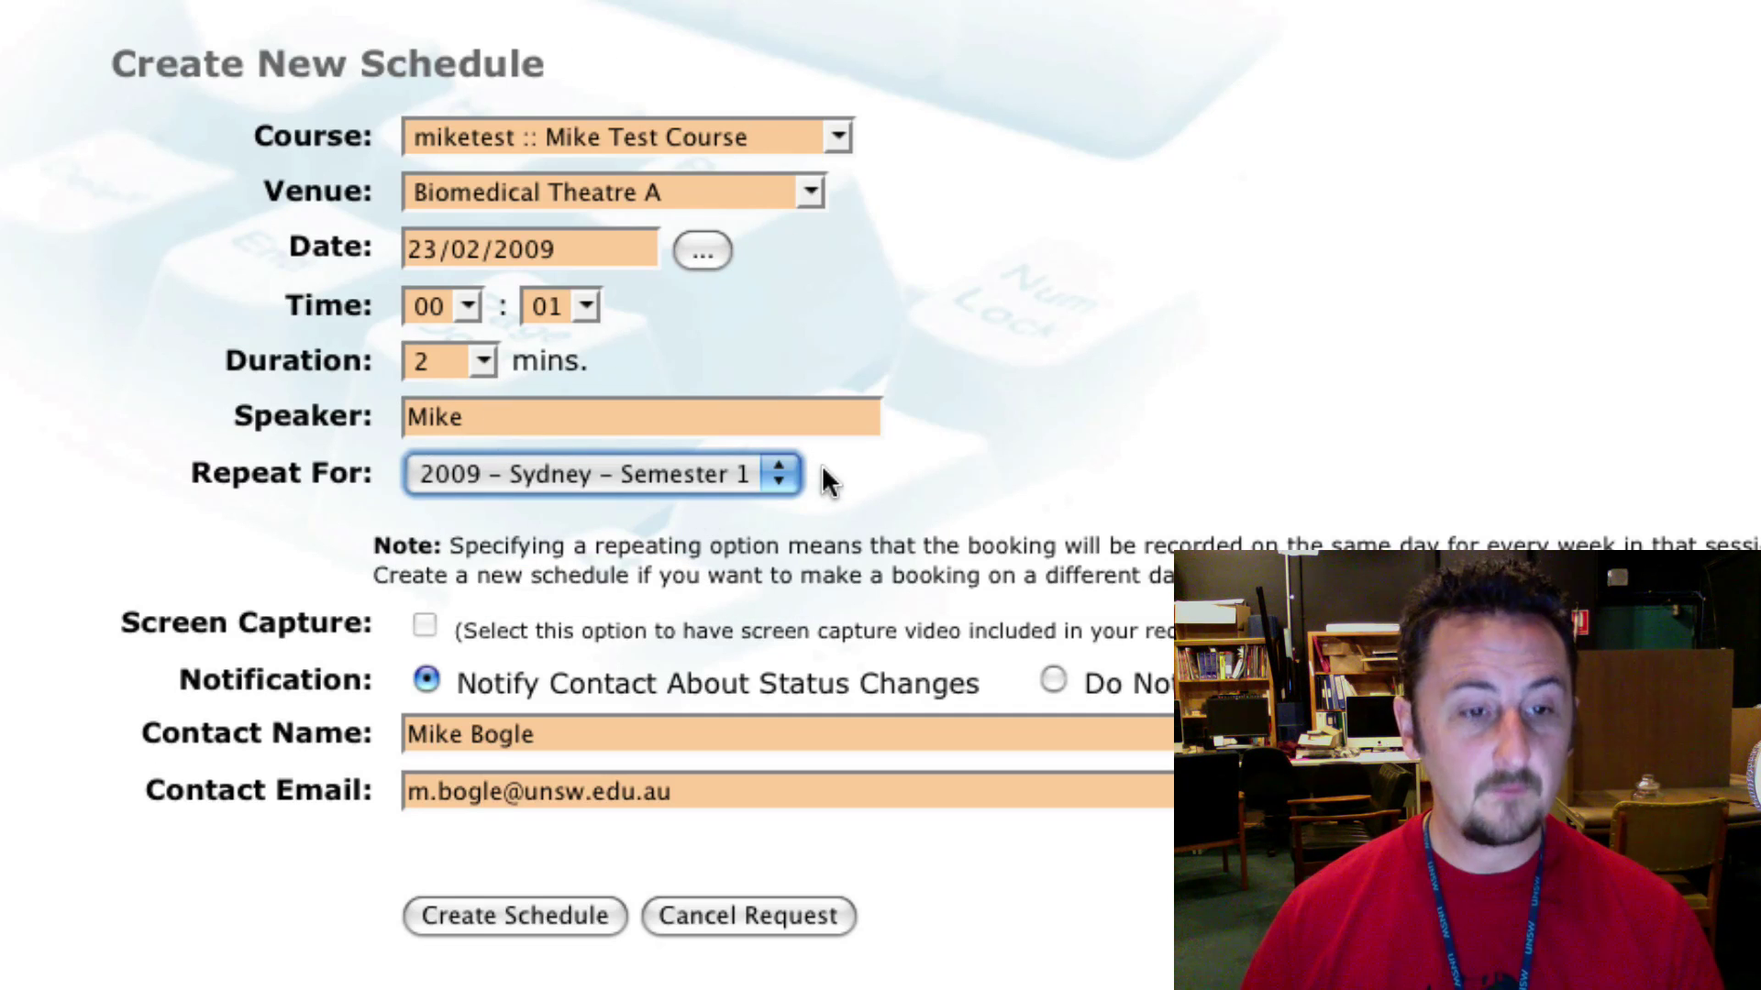
click(771, 477)
click(766, 477)
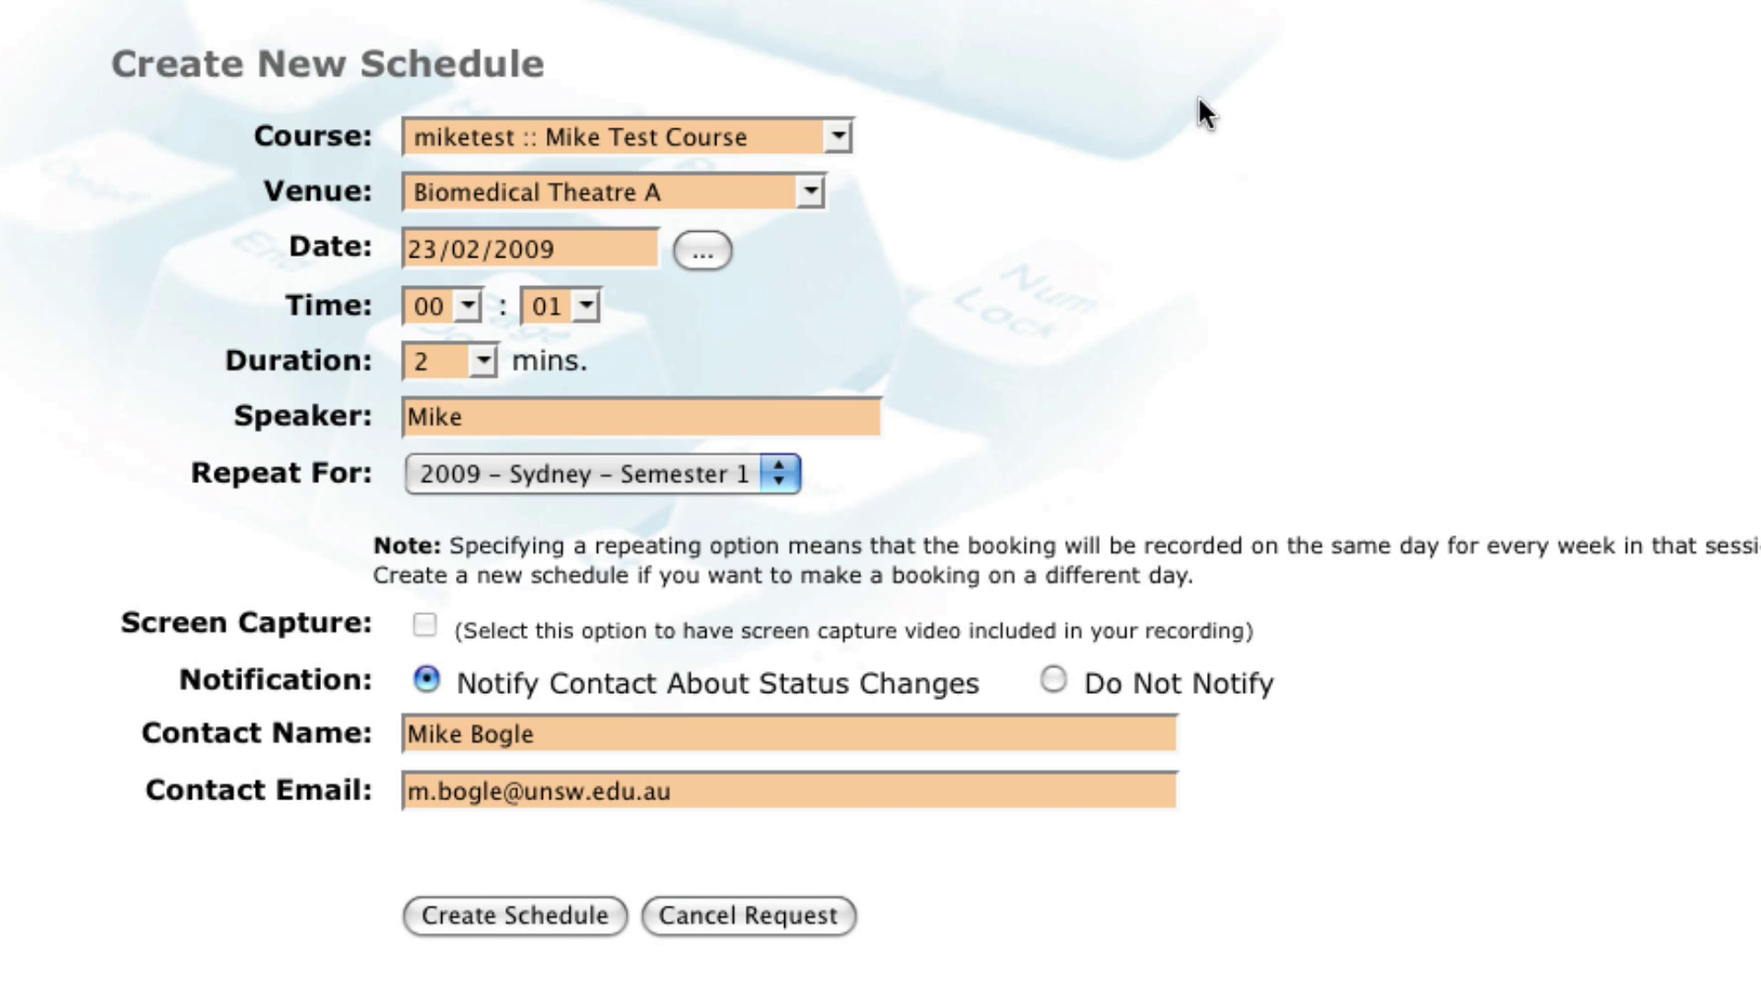
Step: Submit the new repeating schedule with Create Schedule
click(475, 922)
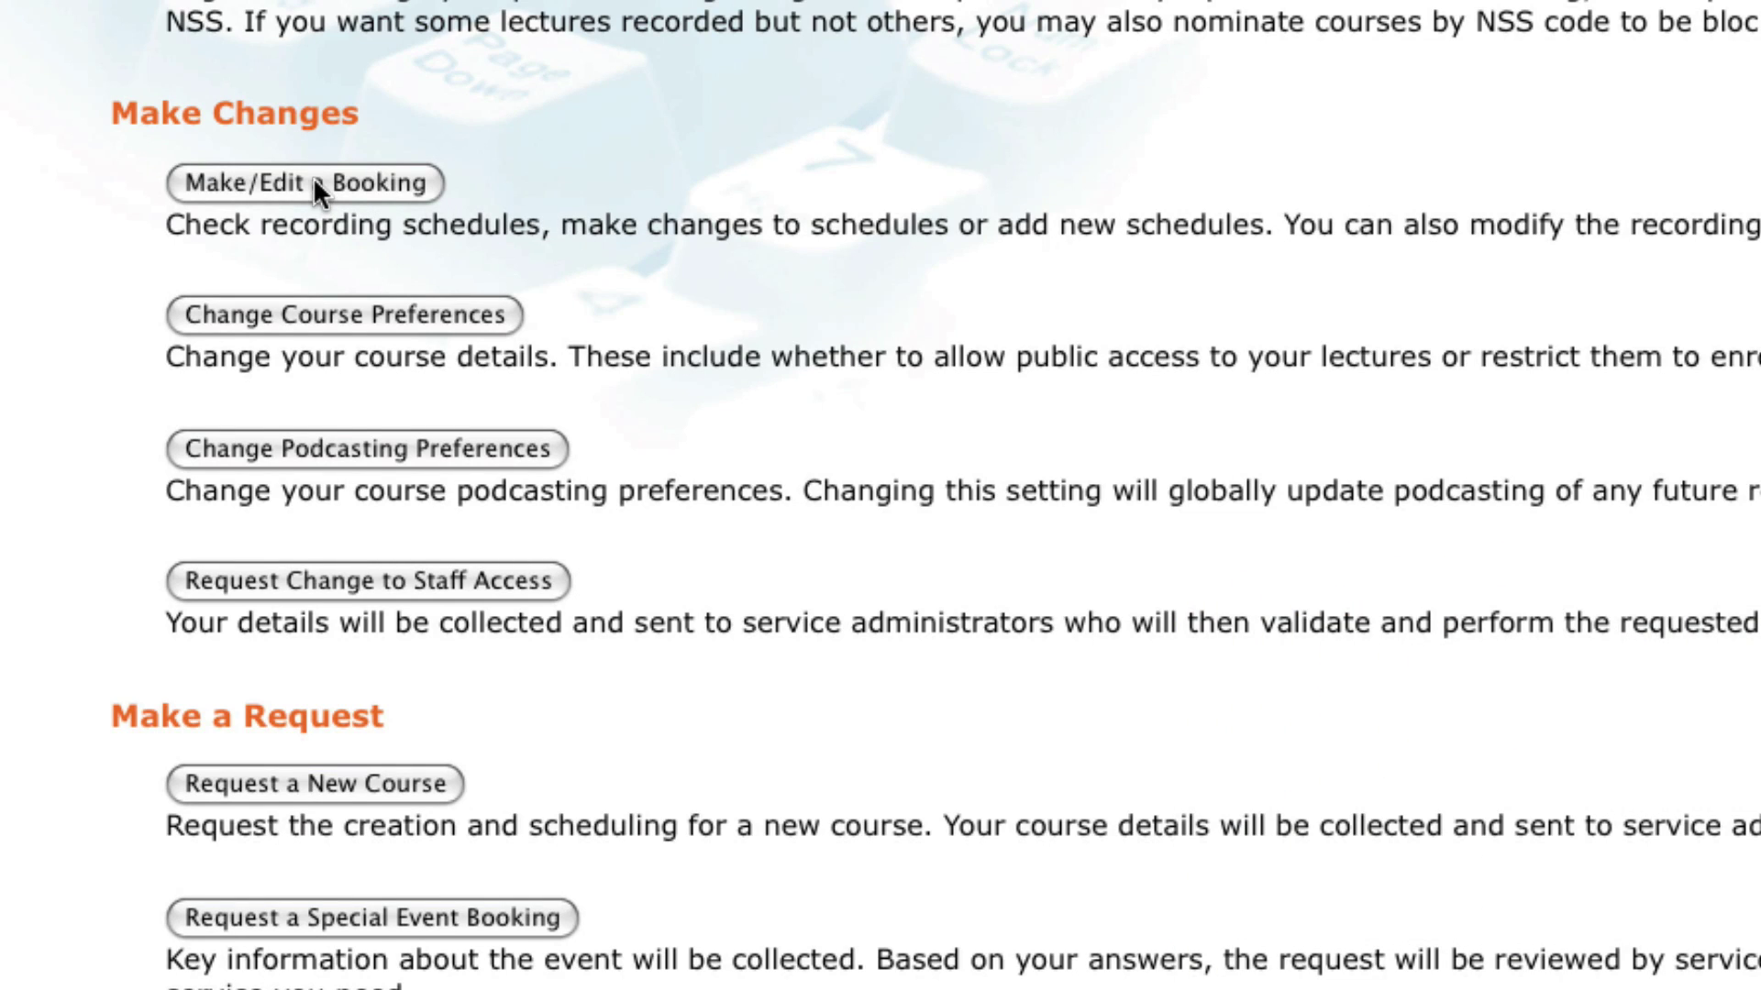
Step: List Mike Test Course's bookings under Make/Edit a Booking and scroll through the 13 Monday entries
click(378, 179)
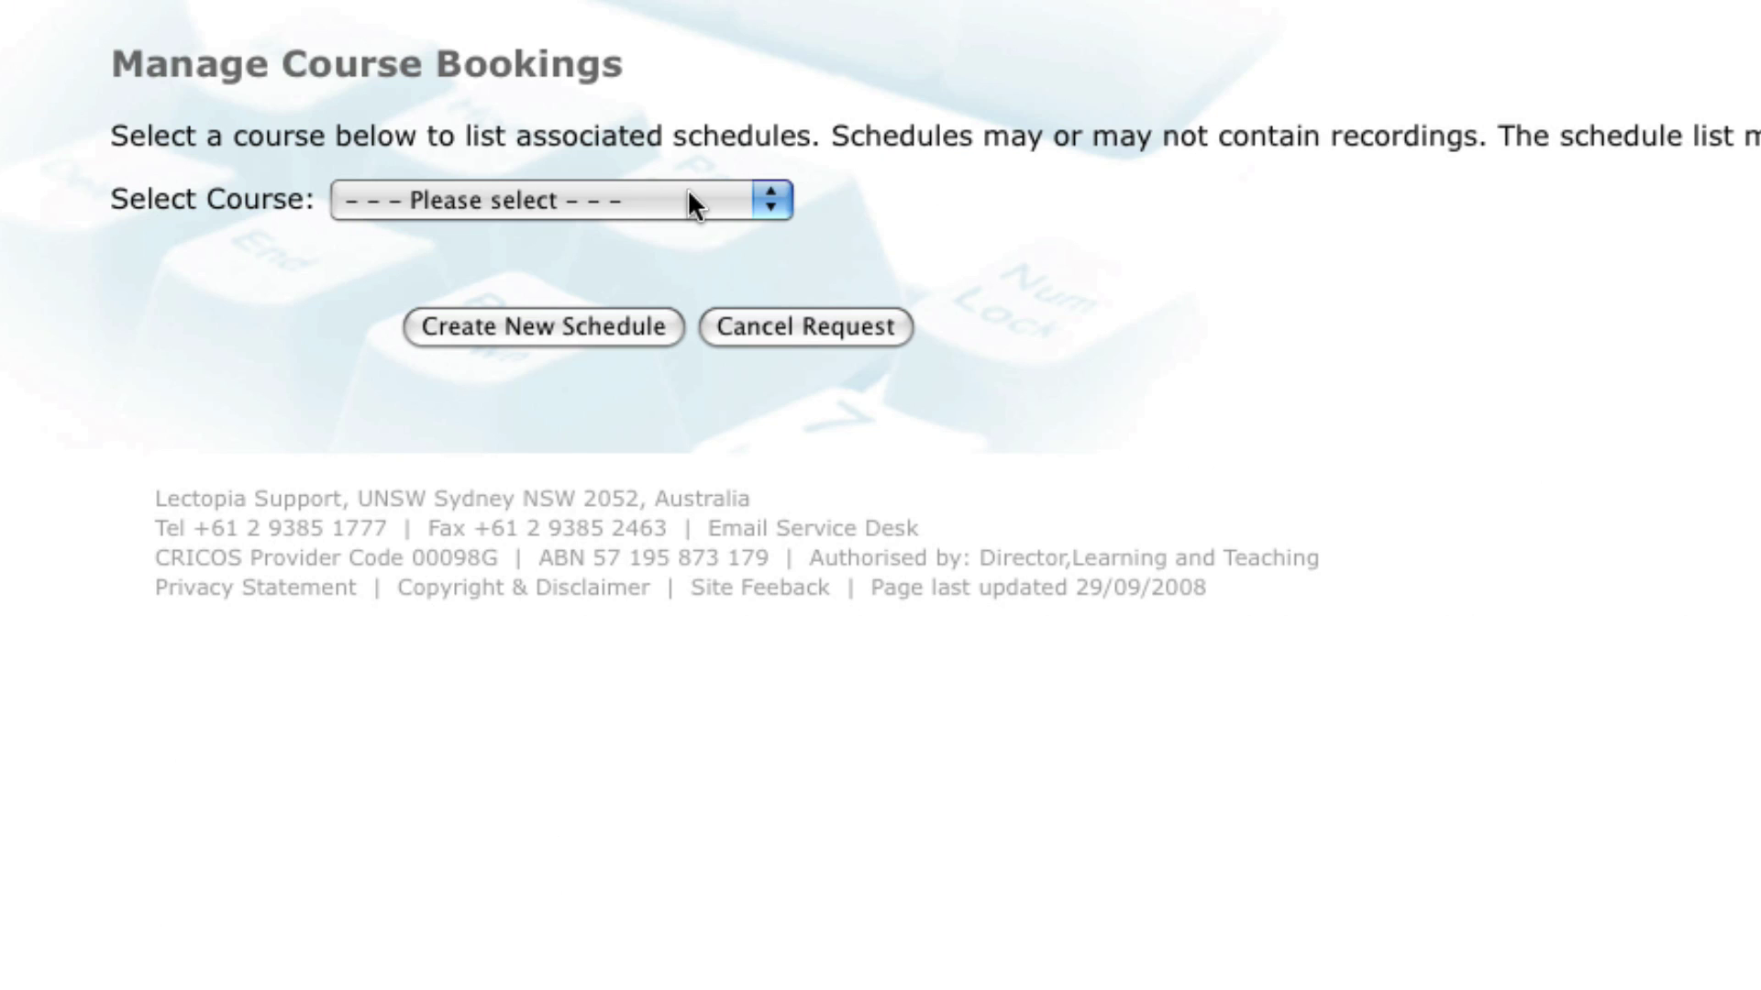
click(688, 195)
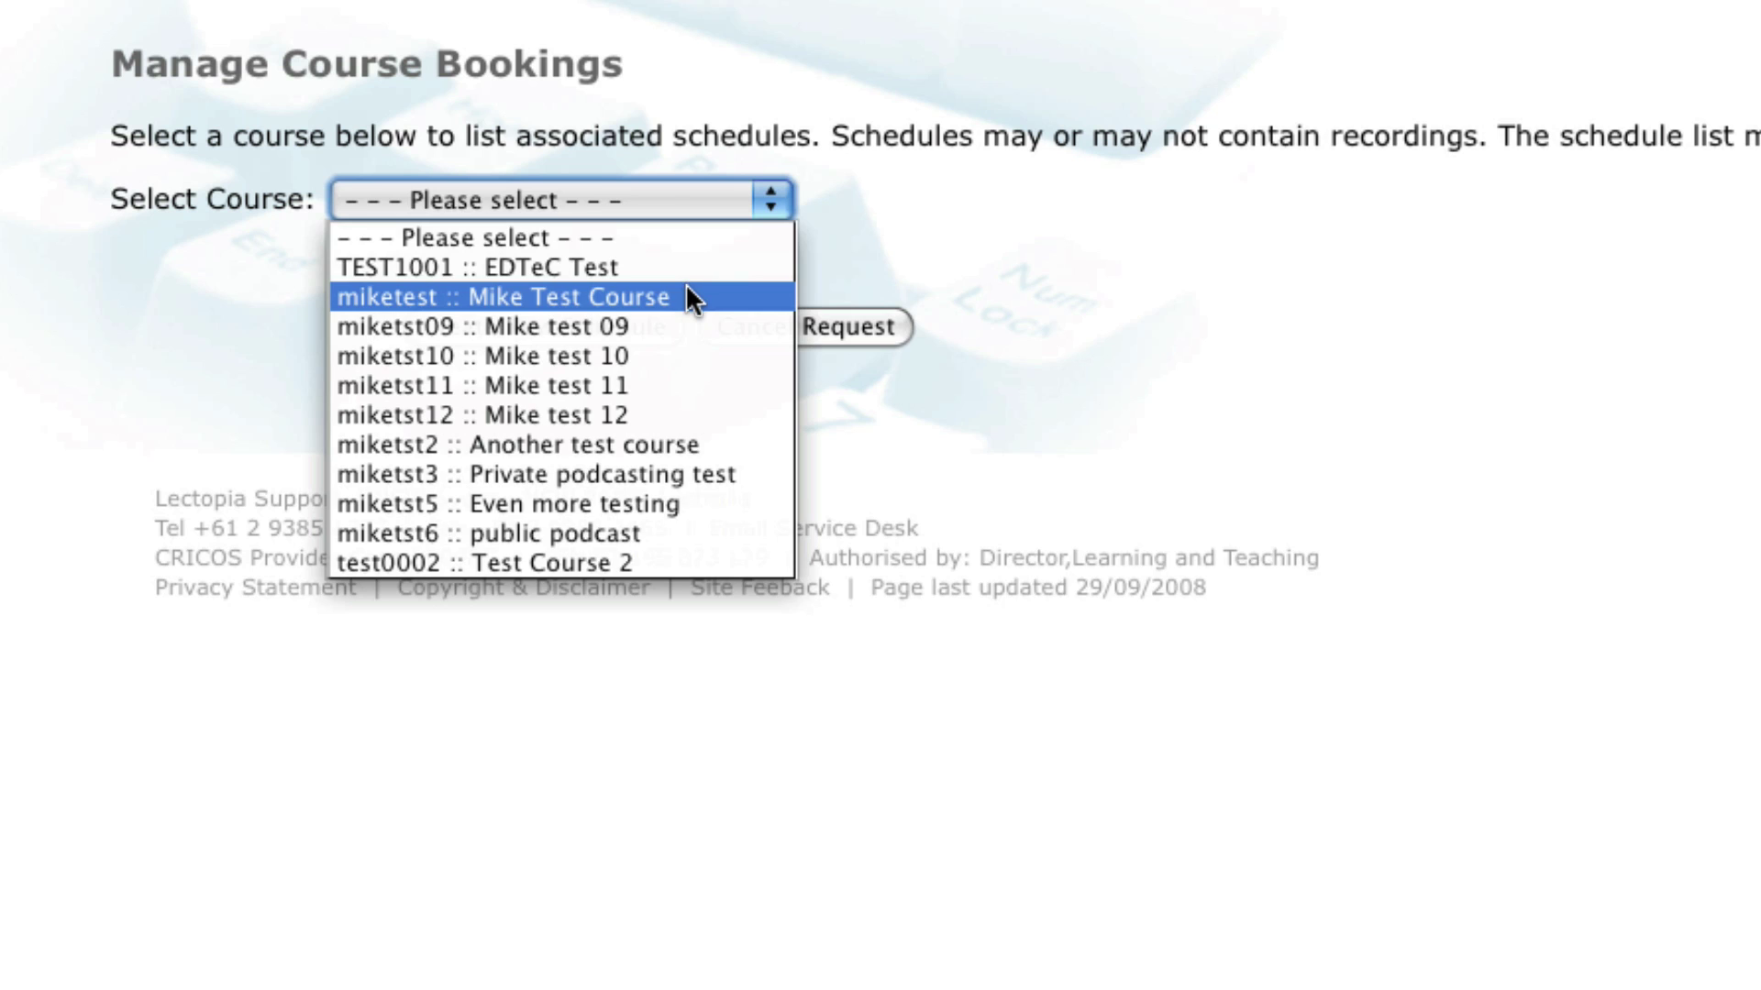
click(690, 297)
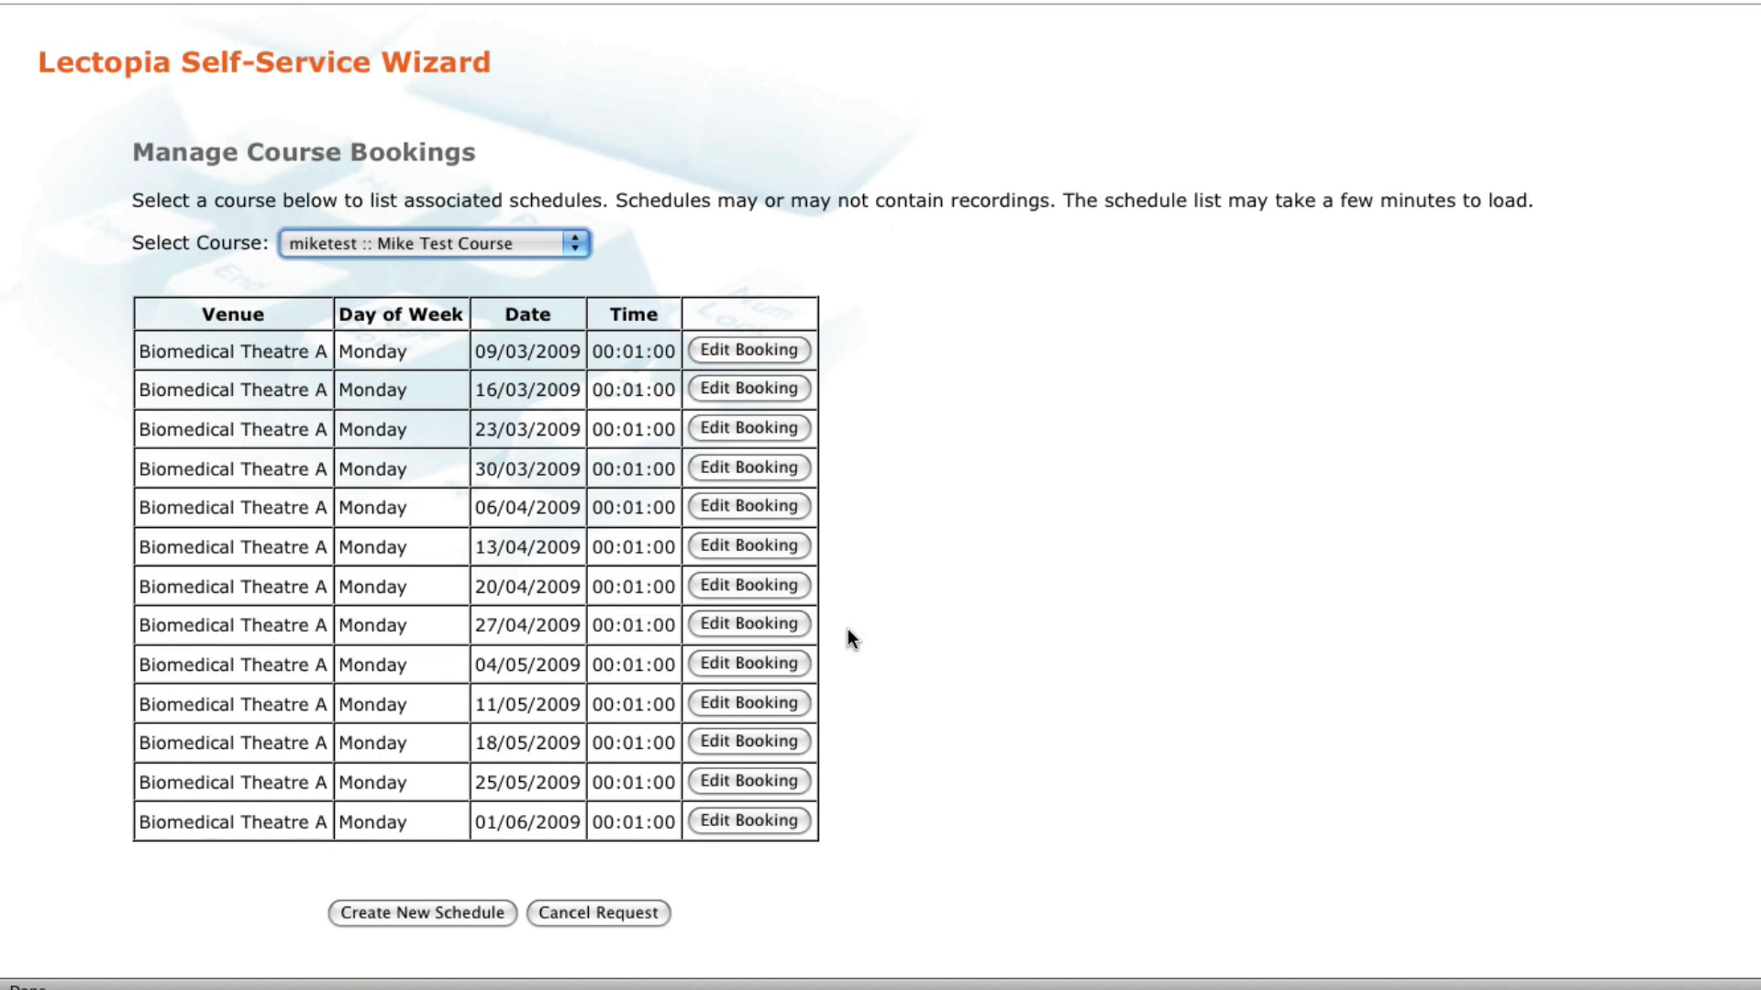
scroll(924, 279, down, 3)
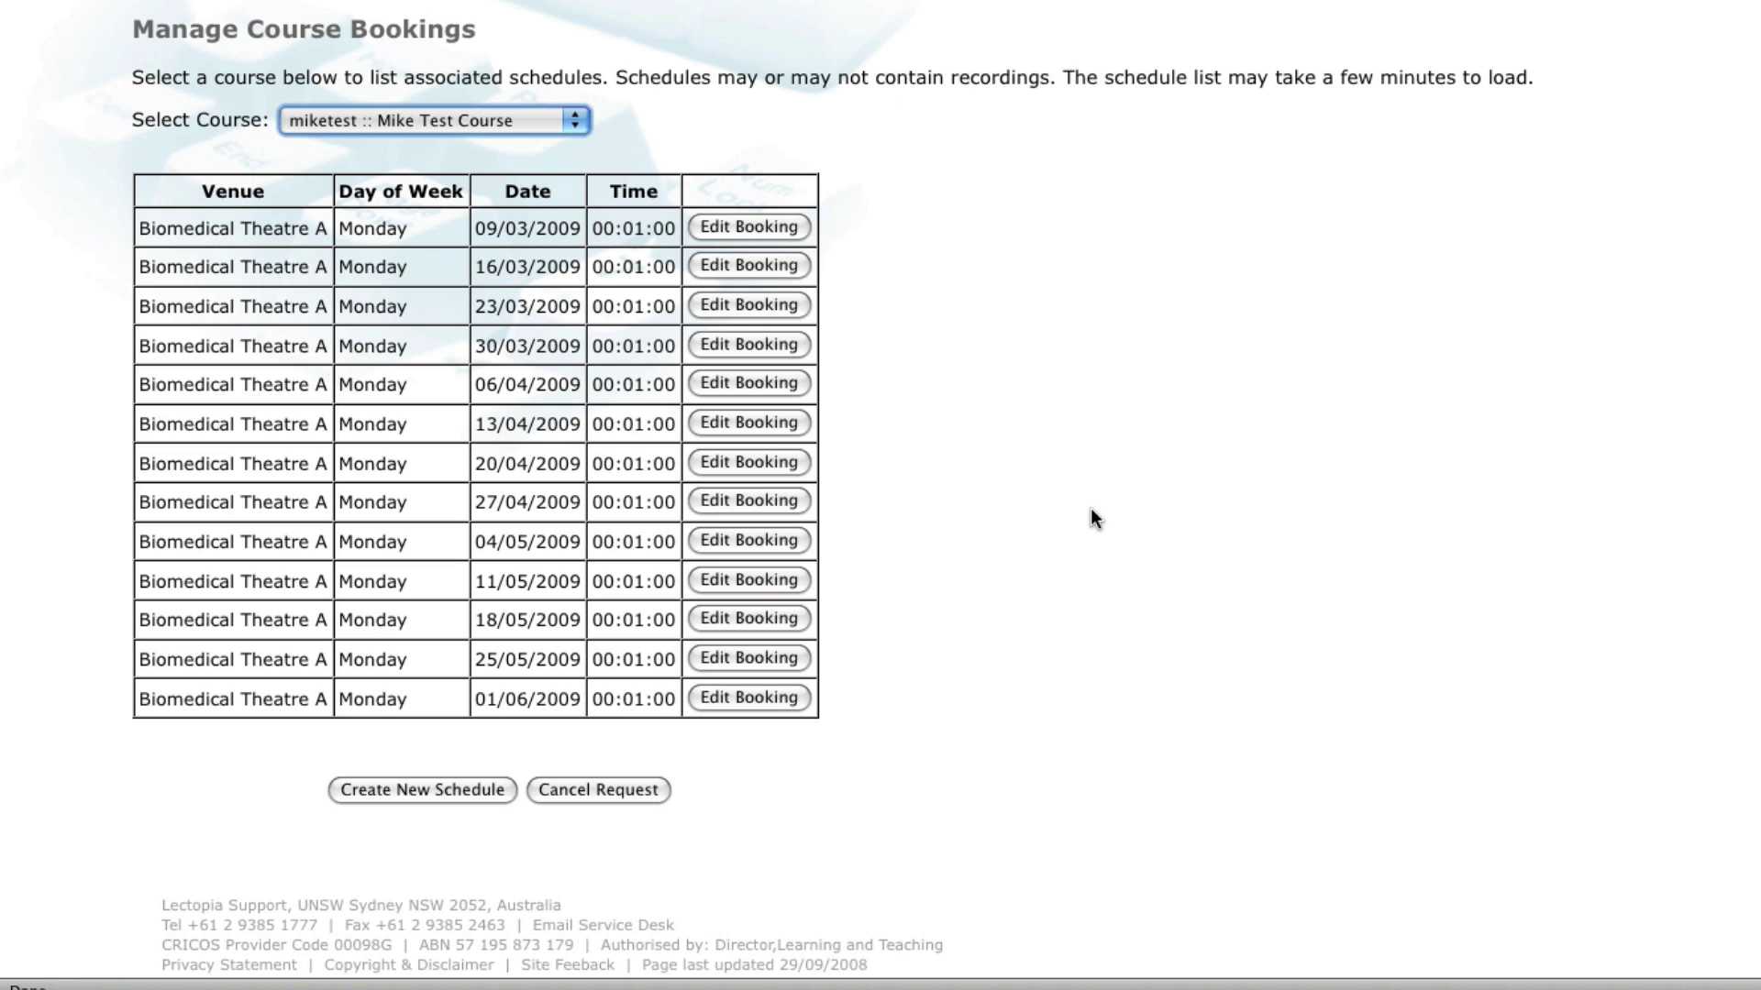
Step: Replace the speaker name on the 09/03/2009 booking with a different person
click(729, 220)
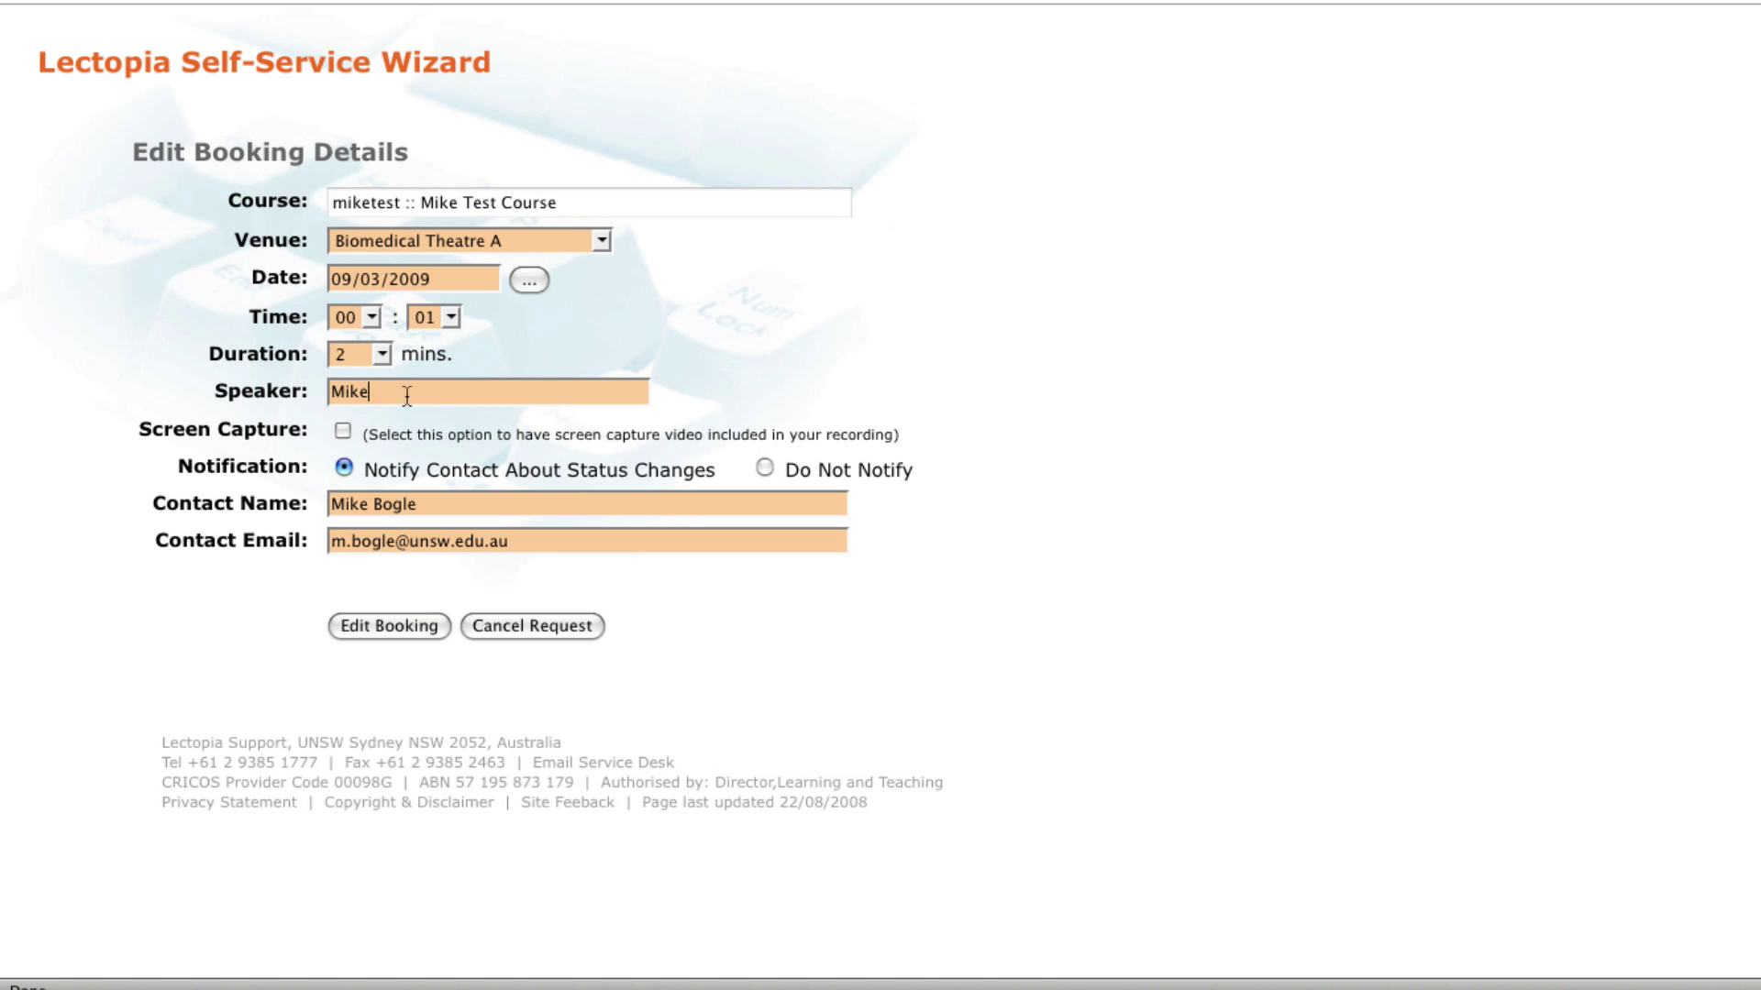
double_click(357, 393)
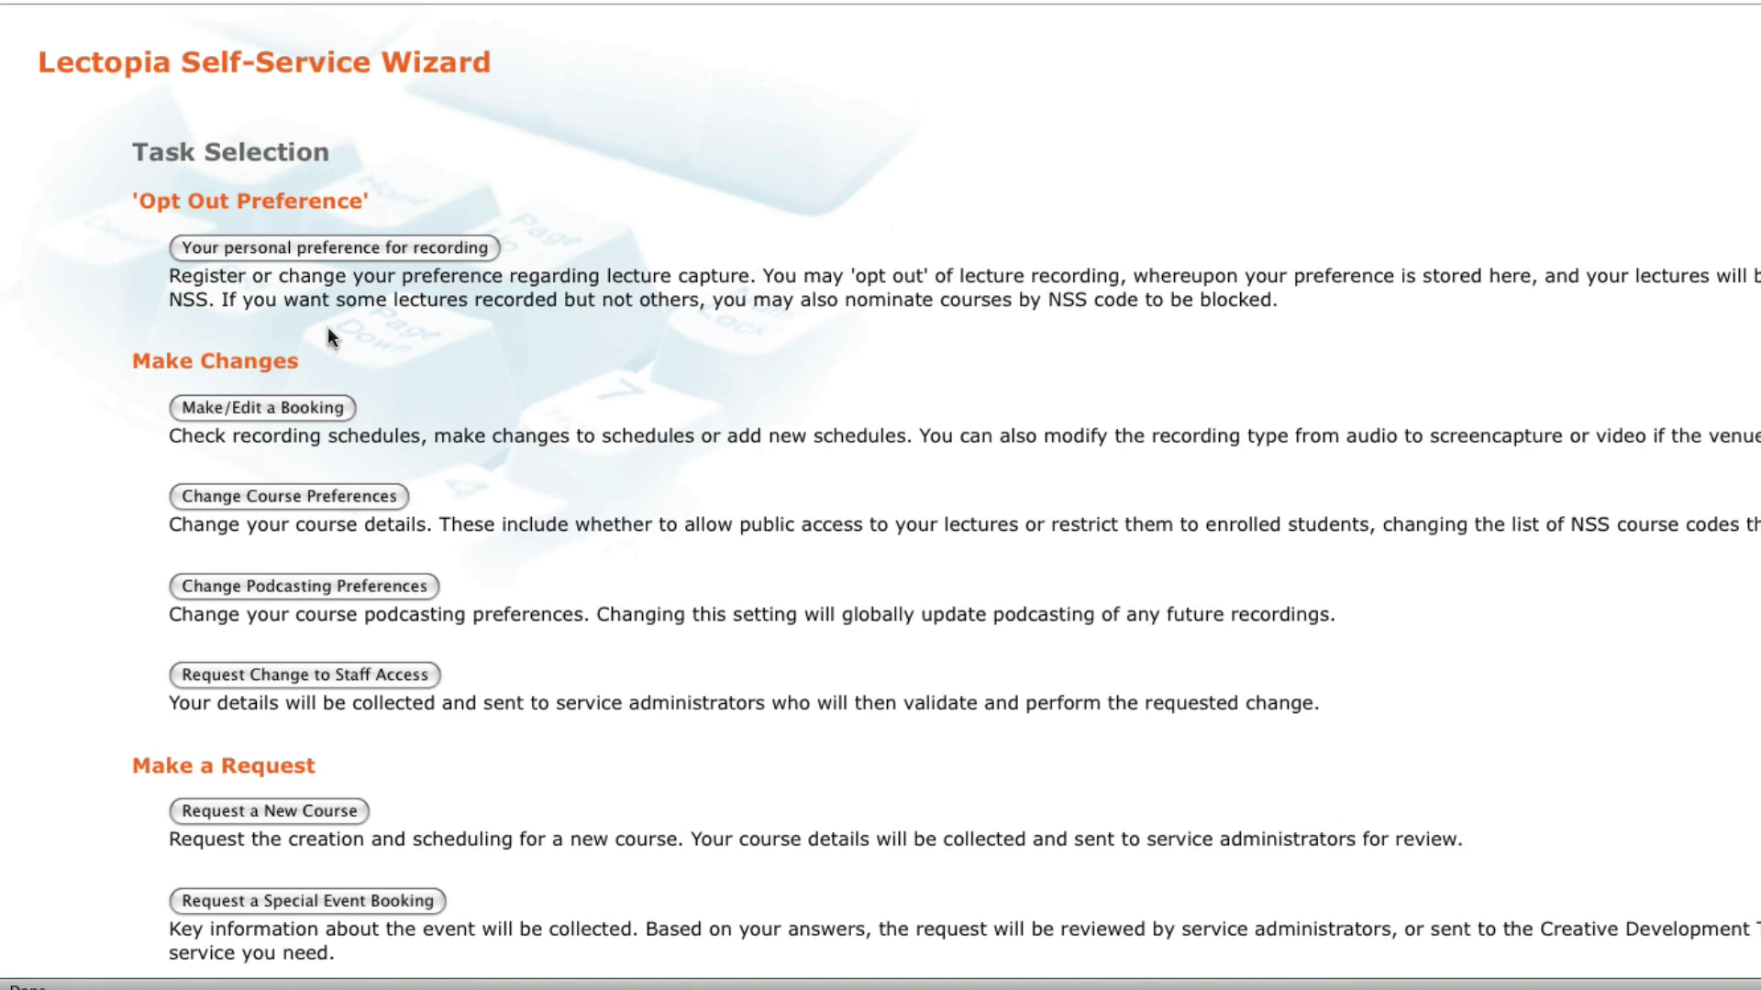
Step: Relist Mike Test Course bookings and reopen the 09/03/2009 booking to verify the speaker
click(303, 409)
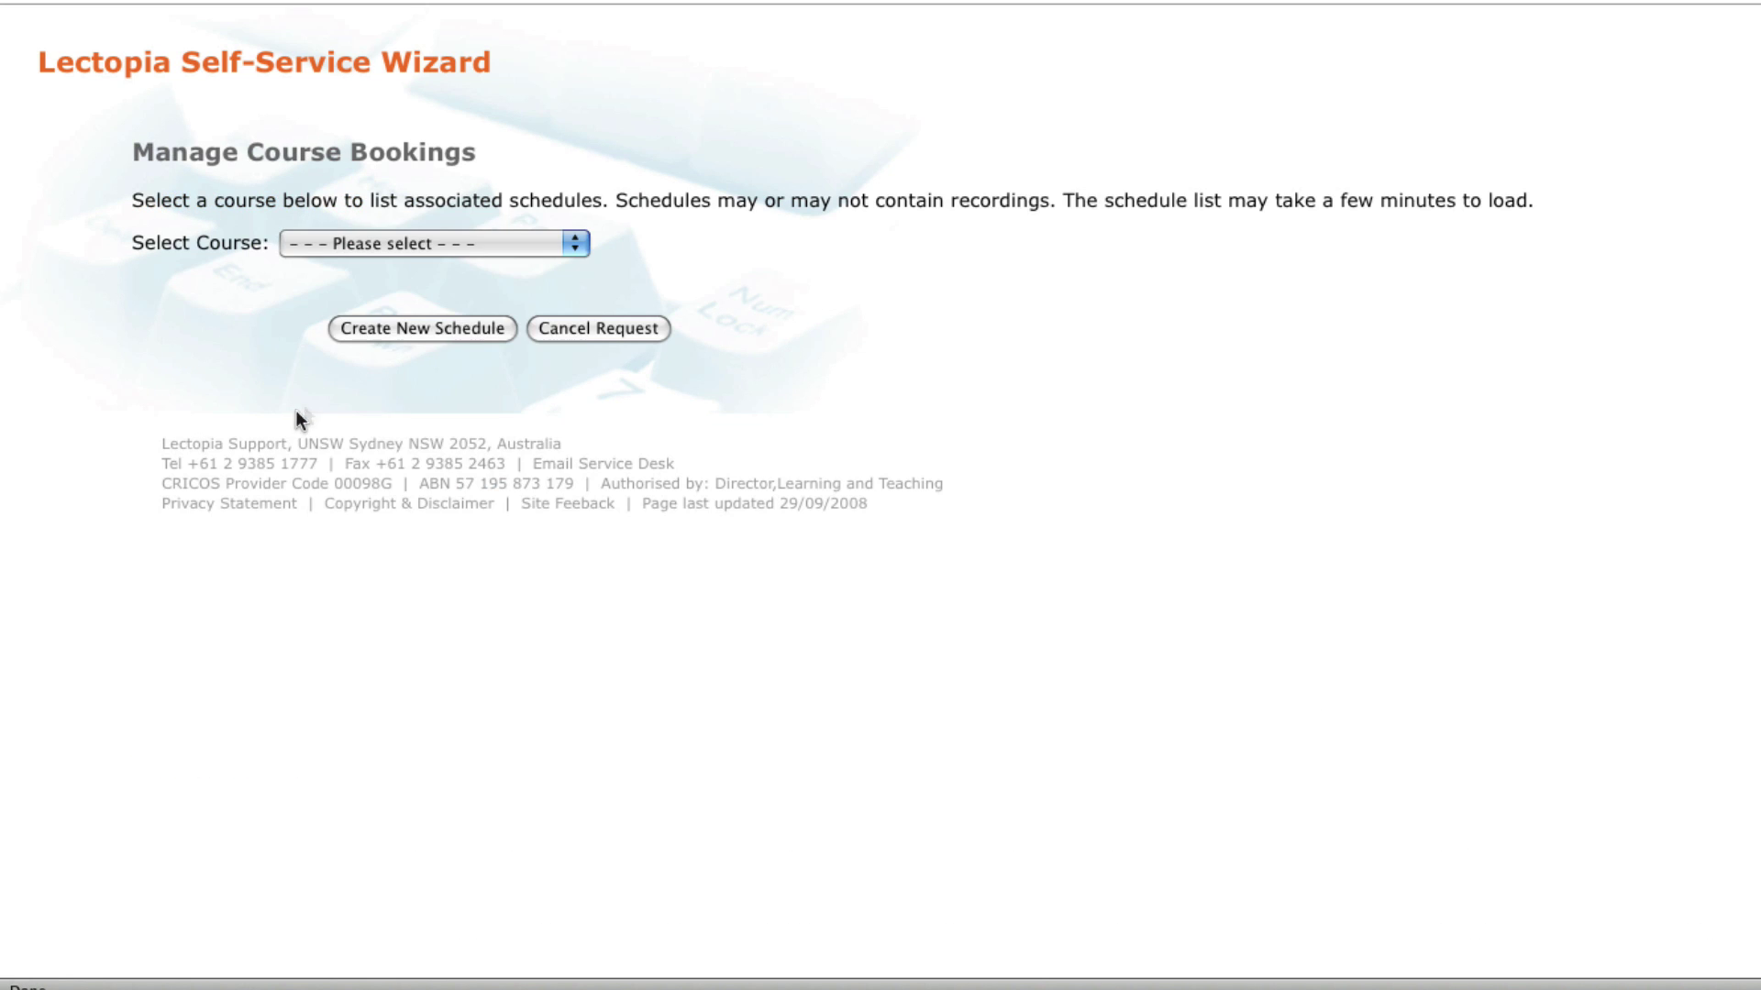
click(409, 240)
click(404, 304)
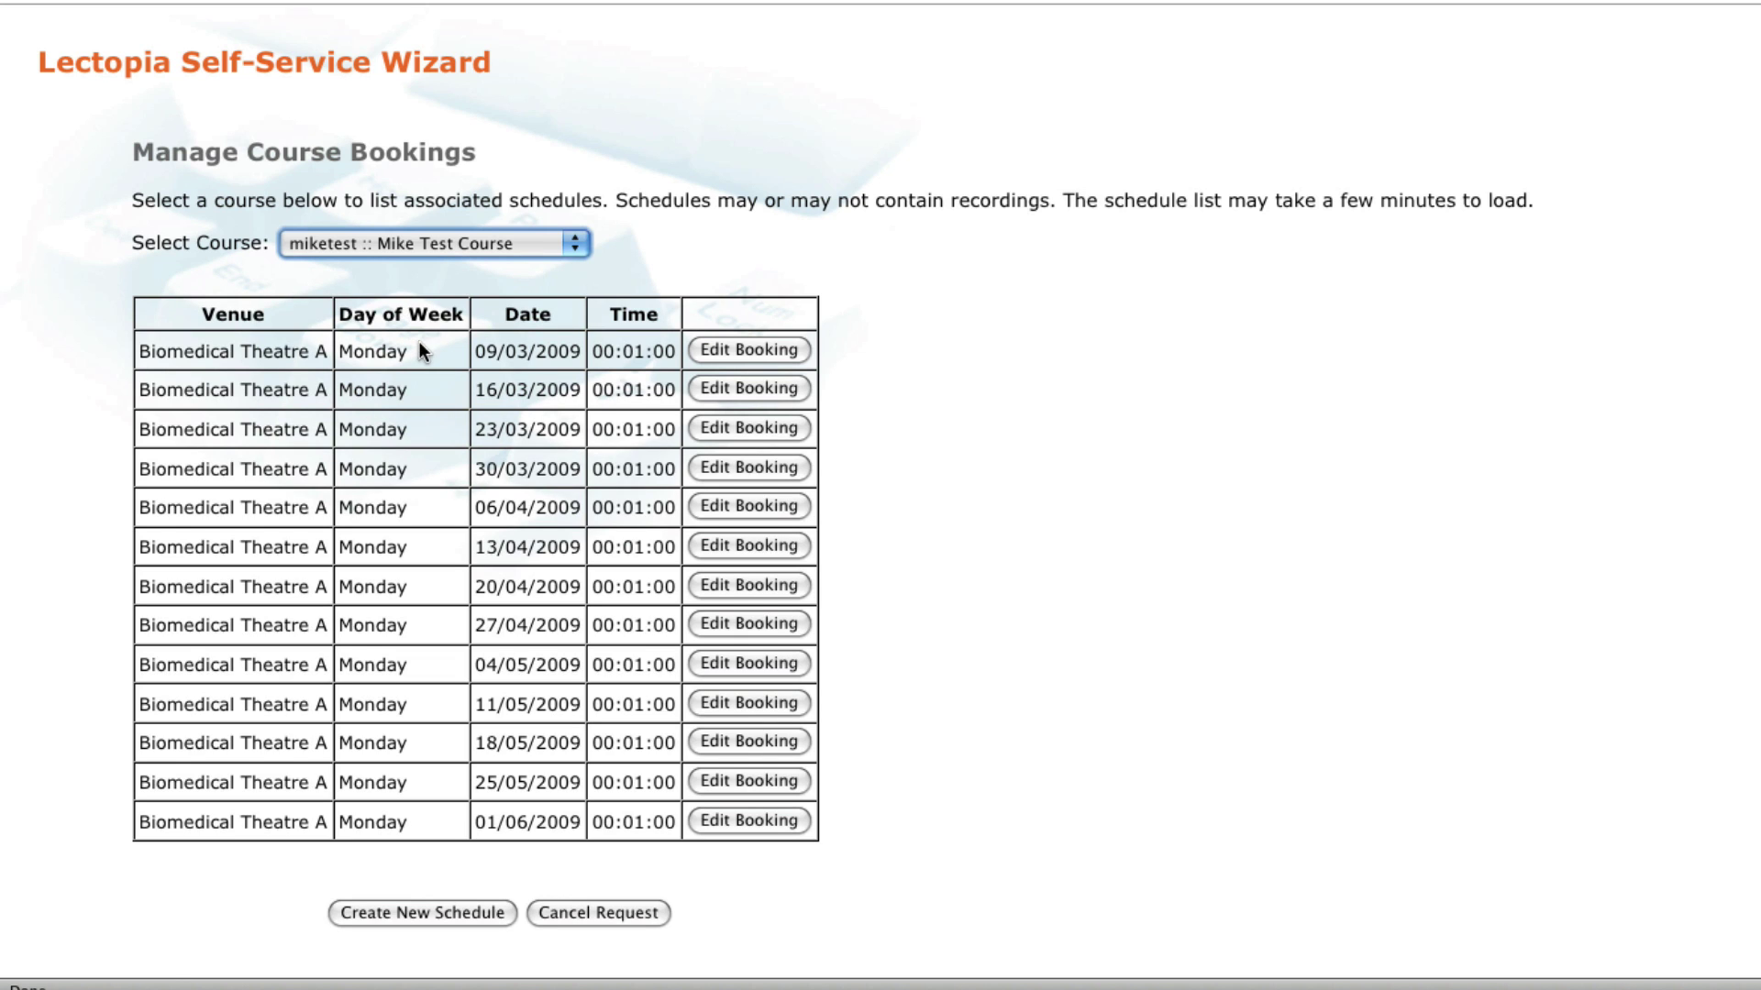
click(767, 352)
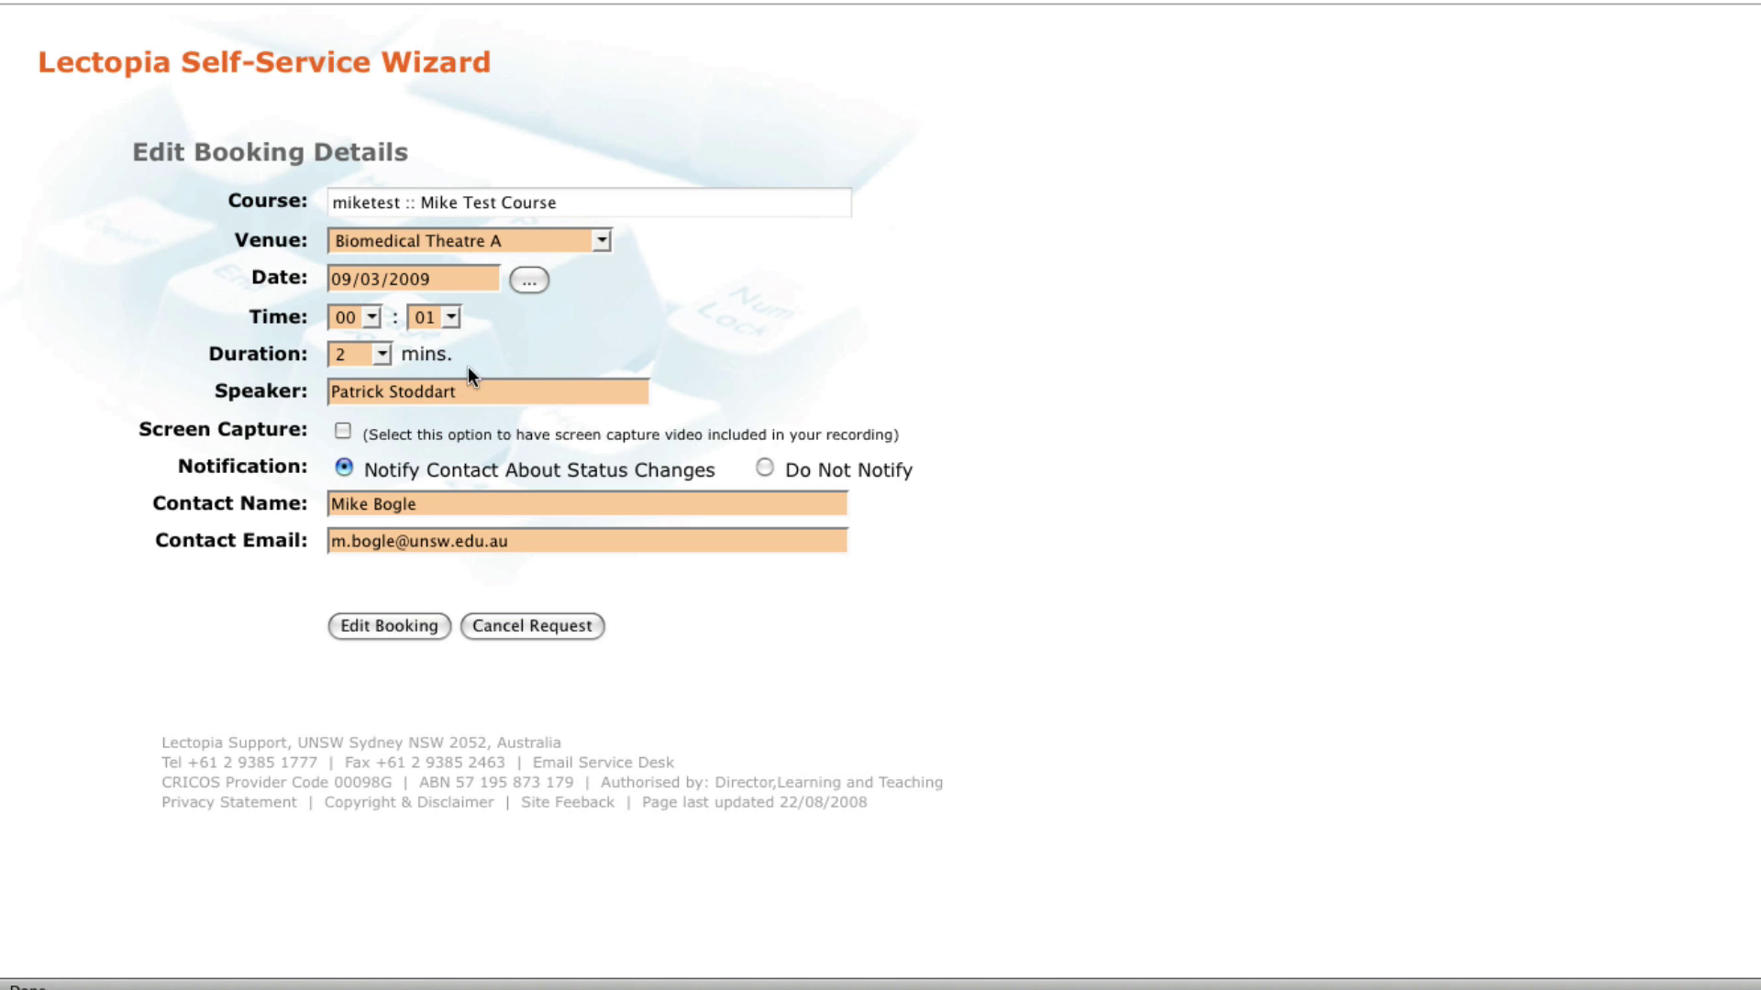
Step: Change the 09/03/2009 booking's start minutes to 06 and save the booking
click(436, 316)
click(432, 453)
click(397, 629)
Step: Return to Make/Edit a Booking and list the Mike Test Course bookings again
click(275, 290)
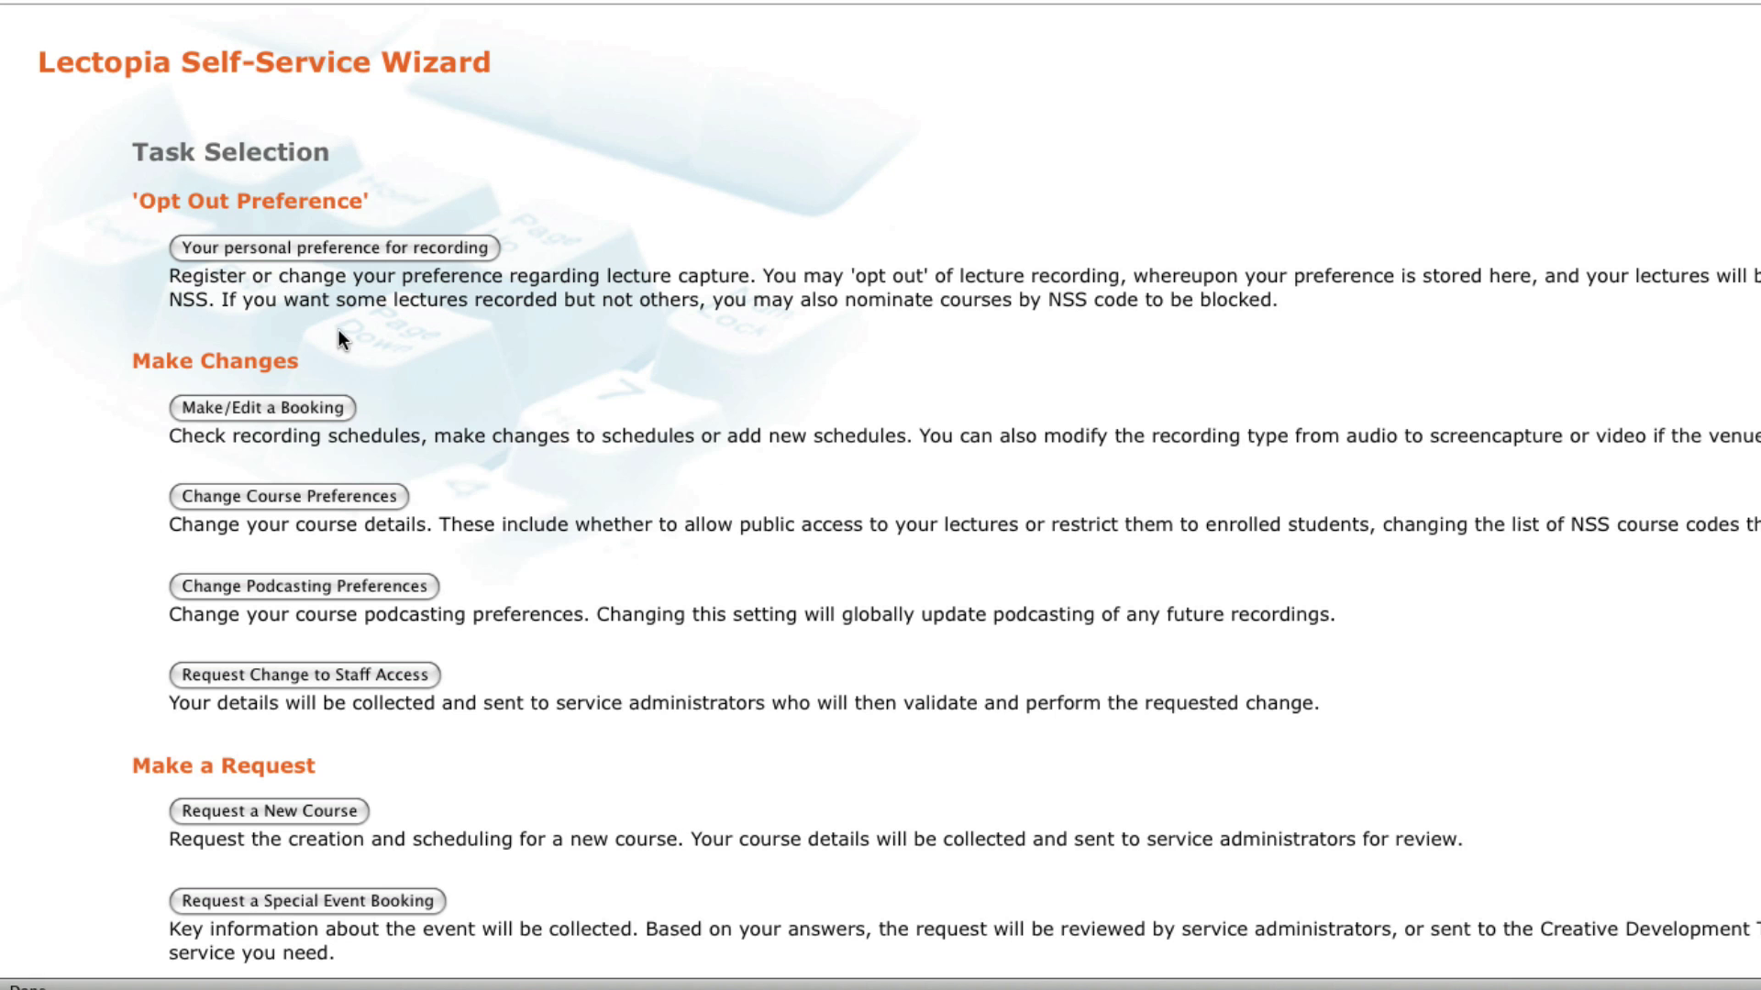
click(319, 413)
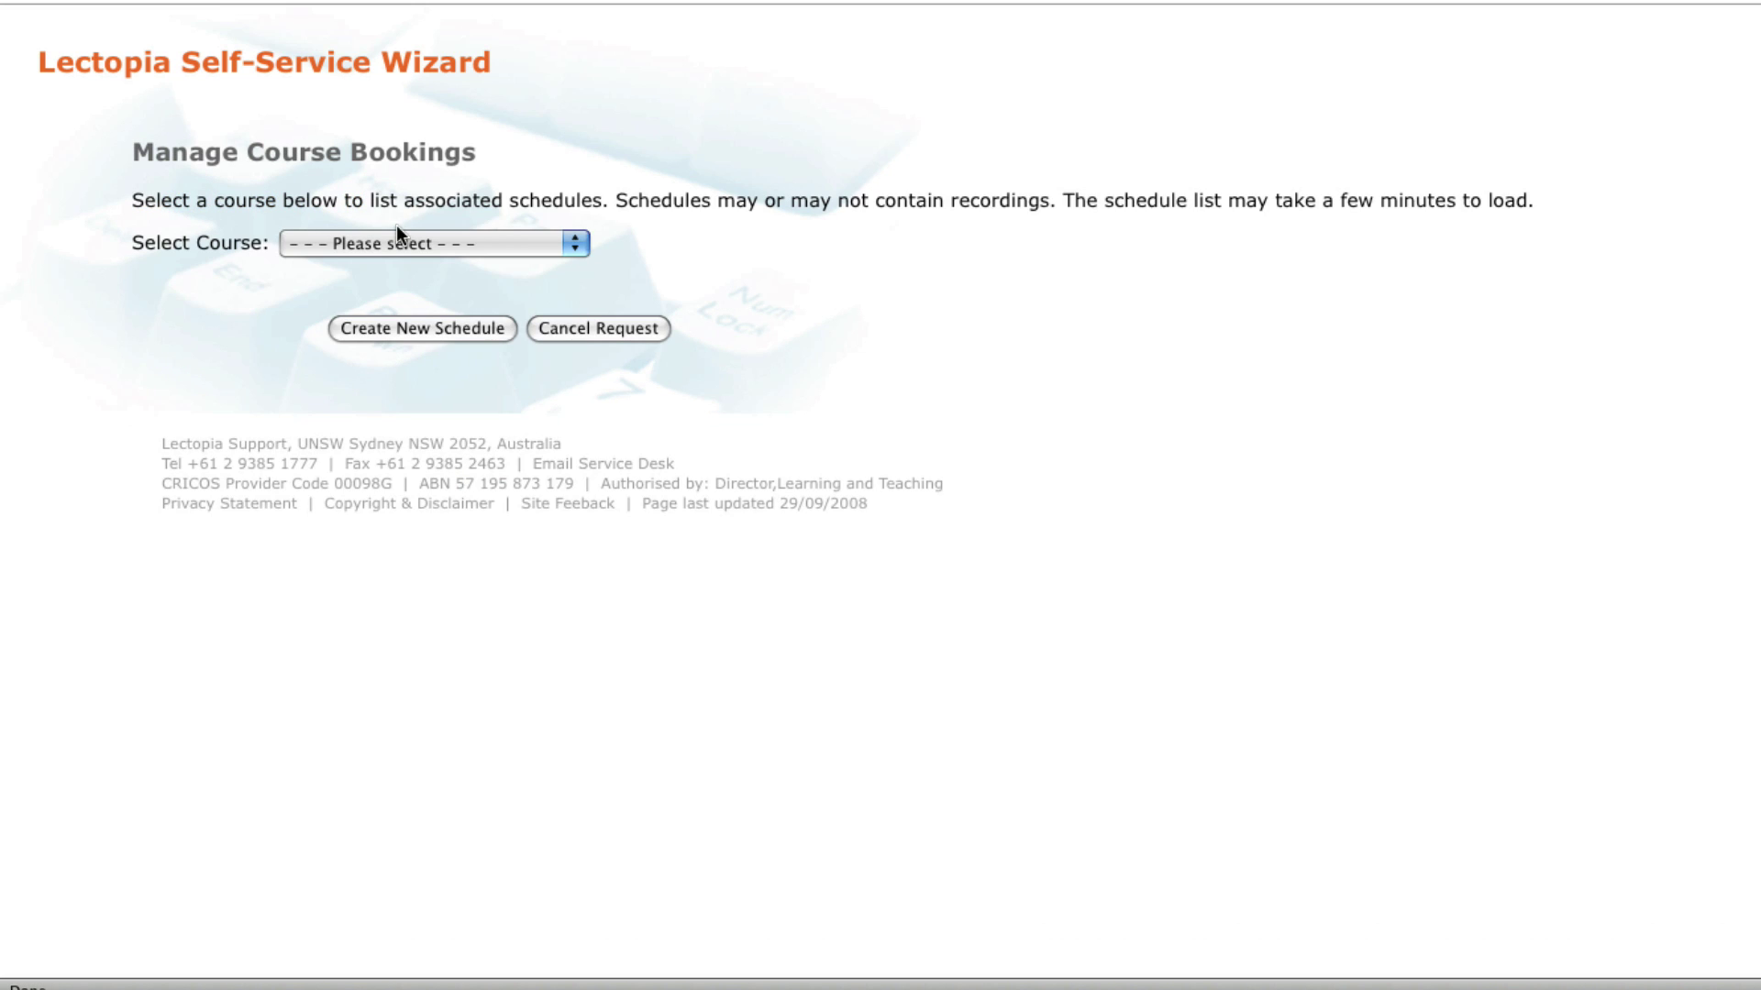
click(395, 240)
click(383, 309)
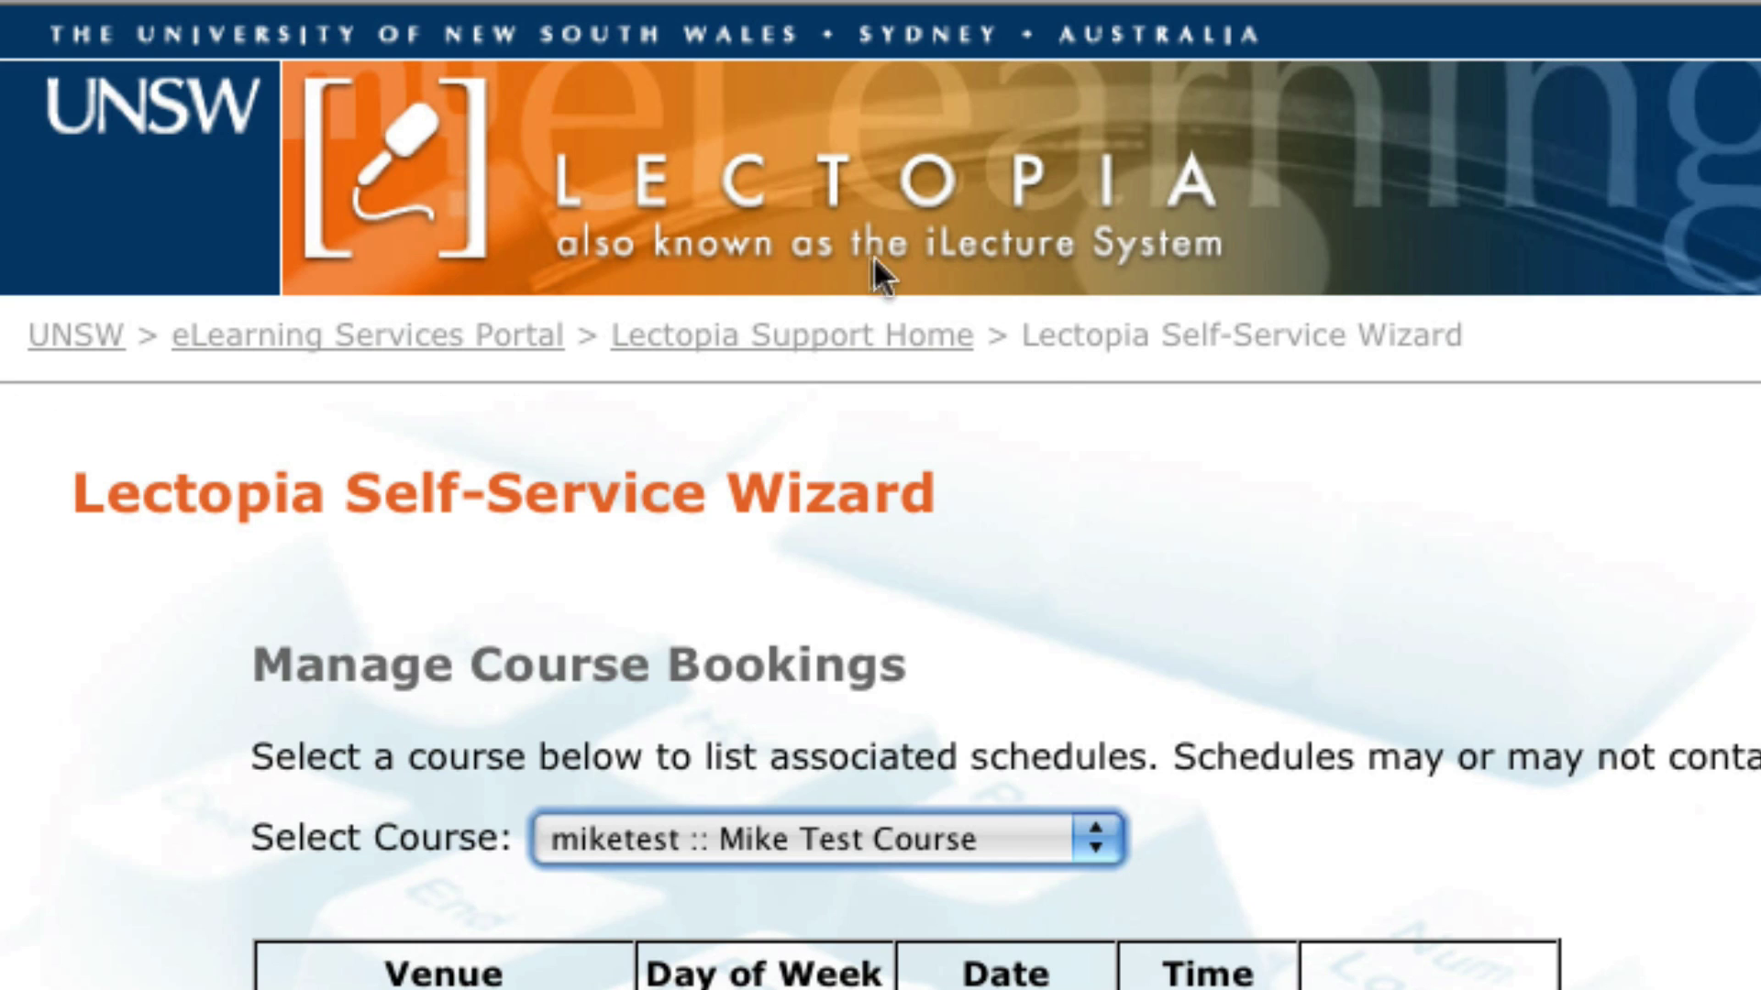
Step: Go to the Lectopia Support Home page and open its Self-Service Tool help page
click(828, 362)
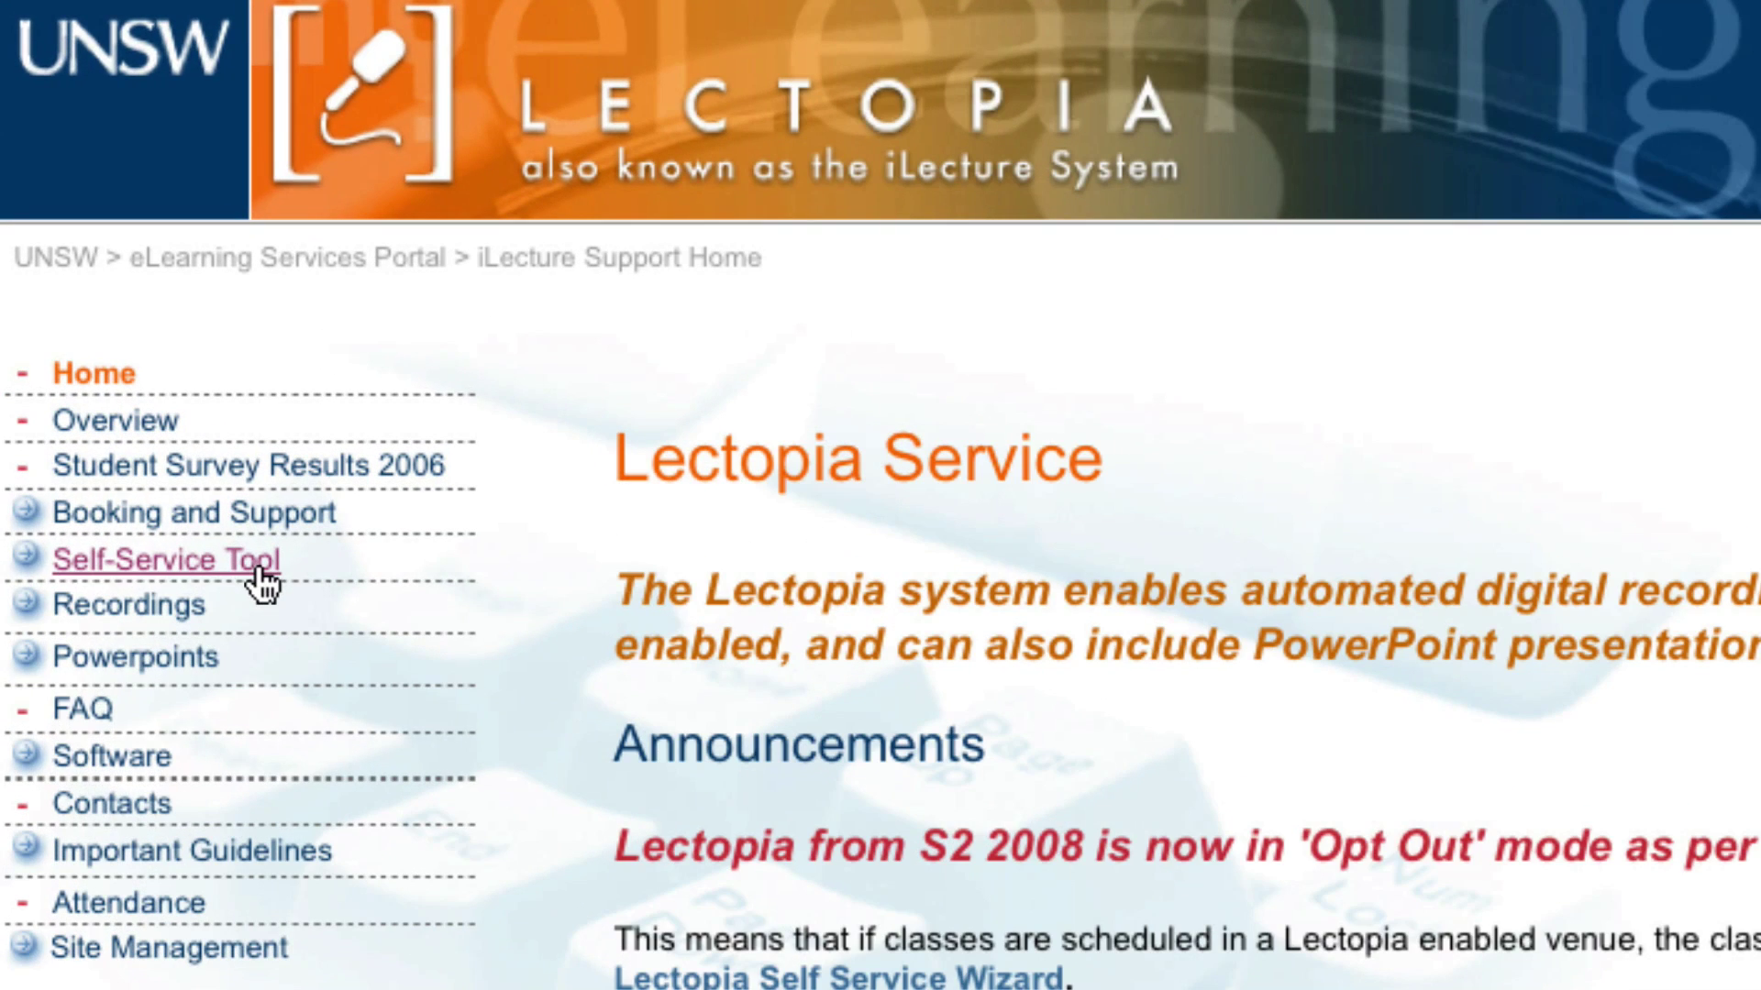
click(88, 335)
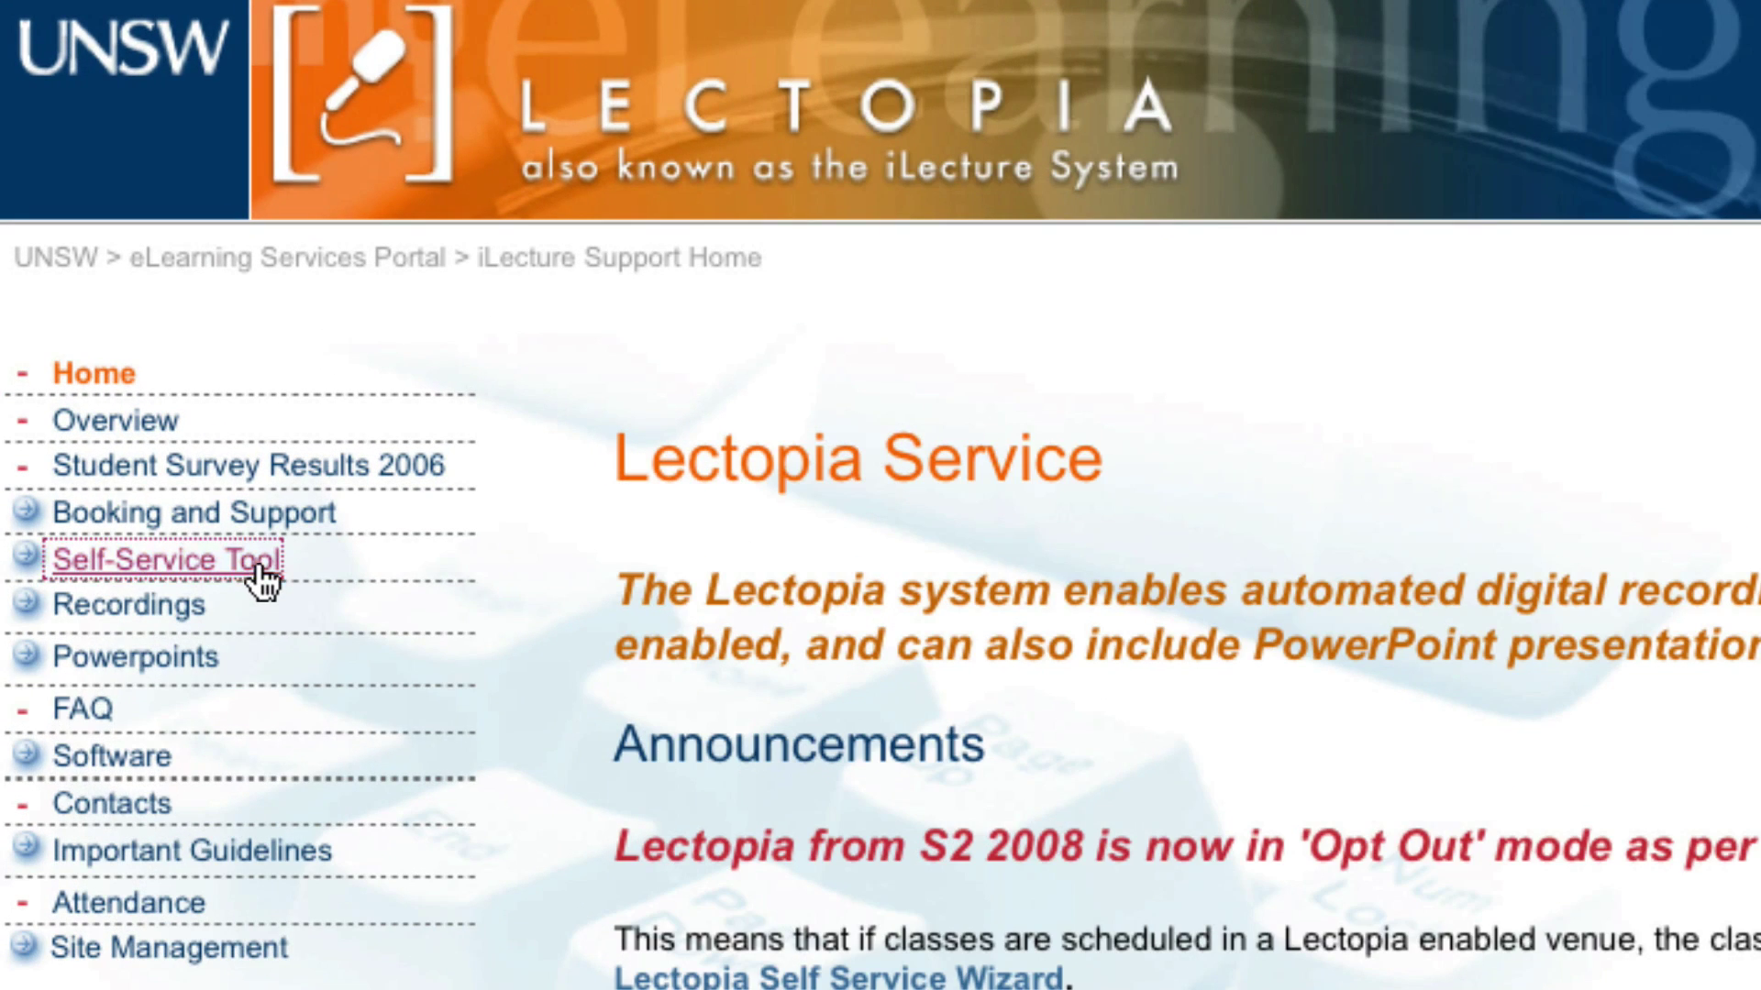